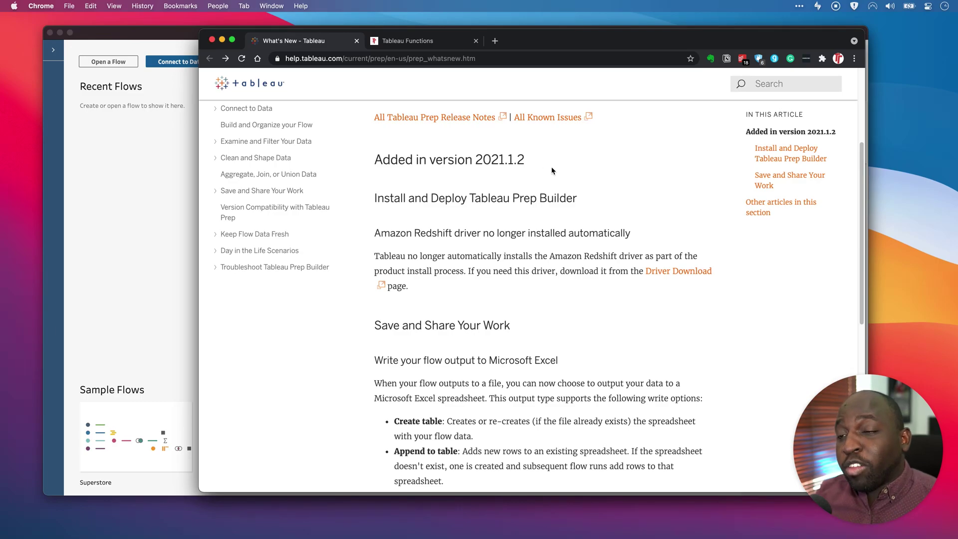
- Bring Tableau Prep Builder forward and open the Superstore sample flow
scroll(554, 175, down, 2)
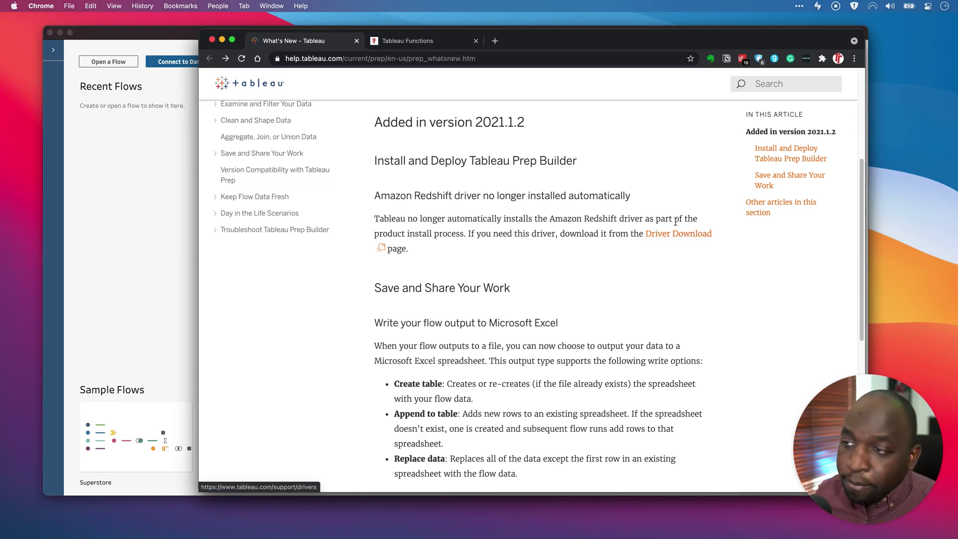
scroll(648, 250, down, 5)
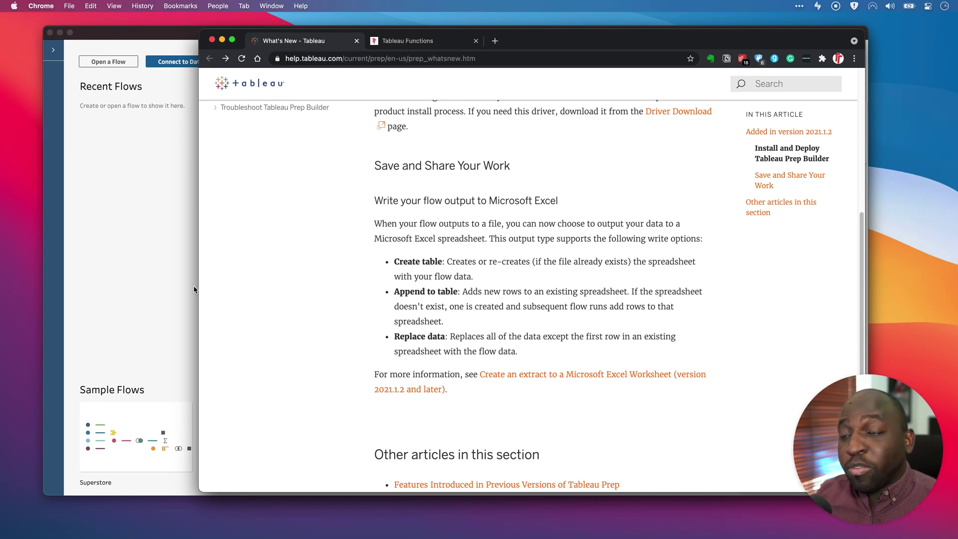
click(144, 282)
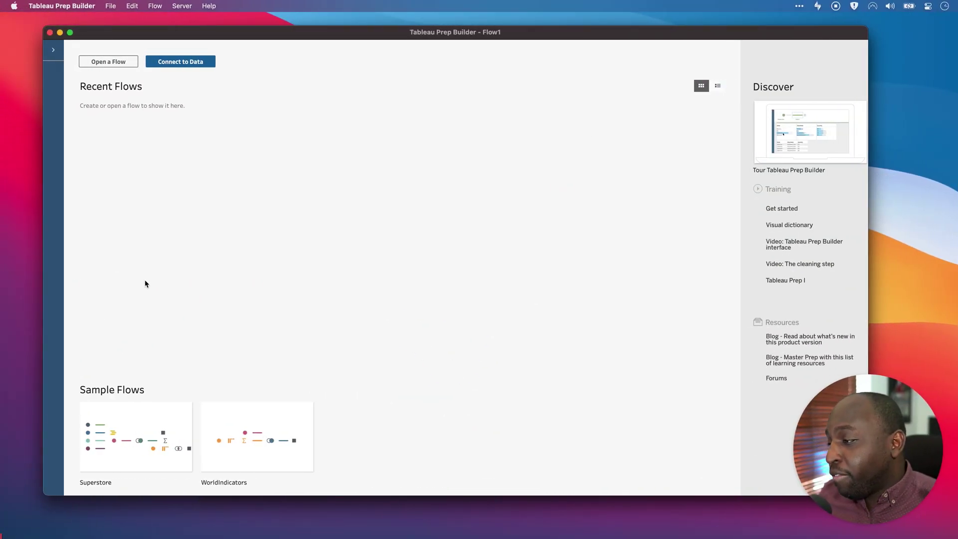
mouse_move(128, 438)
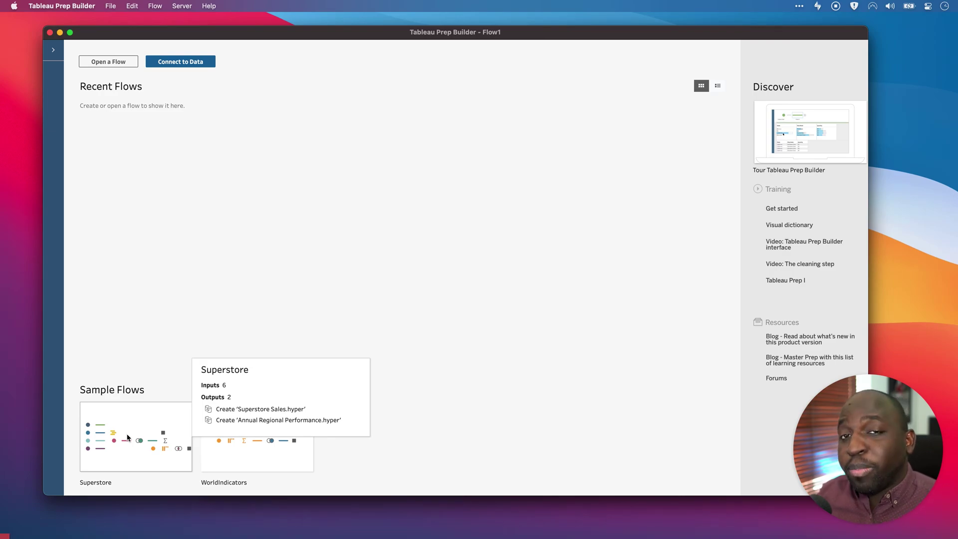
click(136, 416)
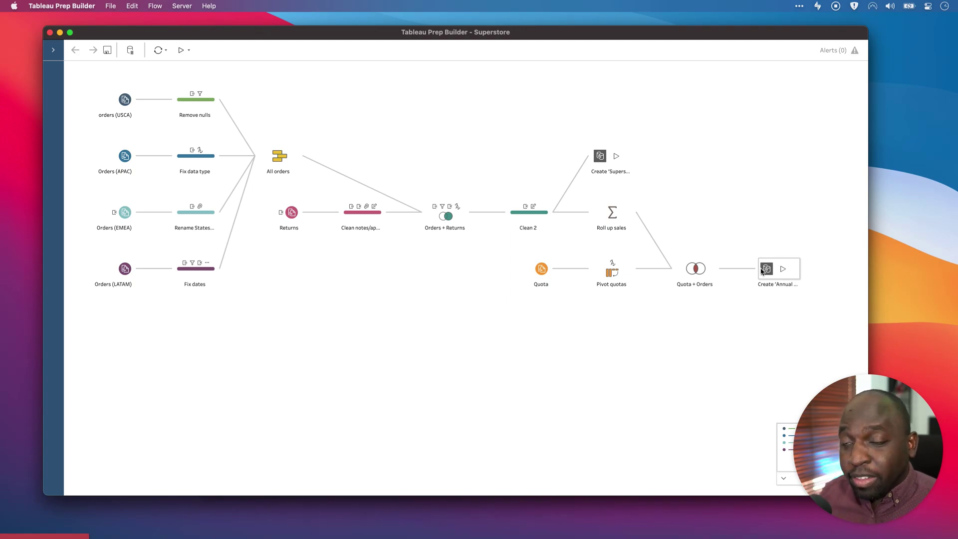
- Show the 'Create Superstore Sales.hyper' output settings and enlarge the canvas to show all step rows
click(602, 157)
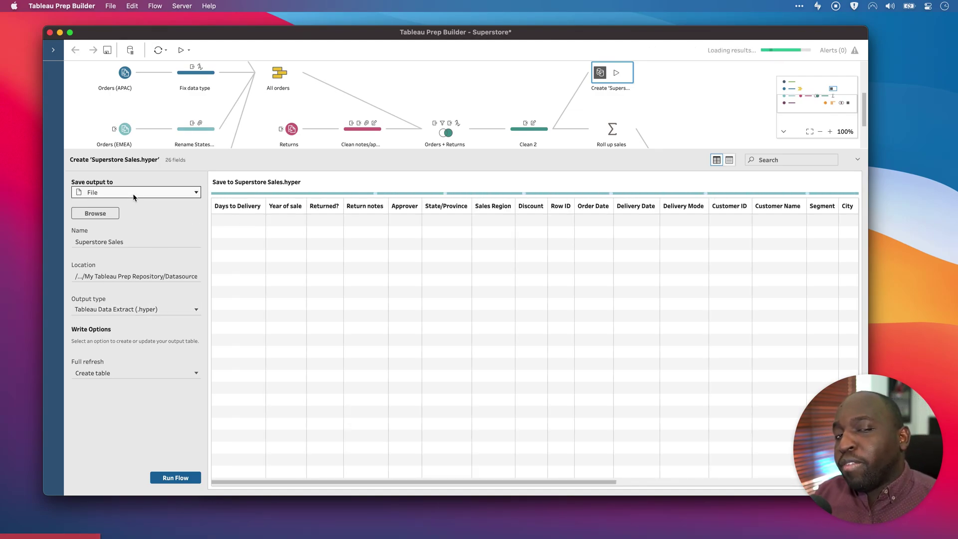
click(139, 310)
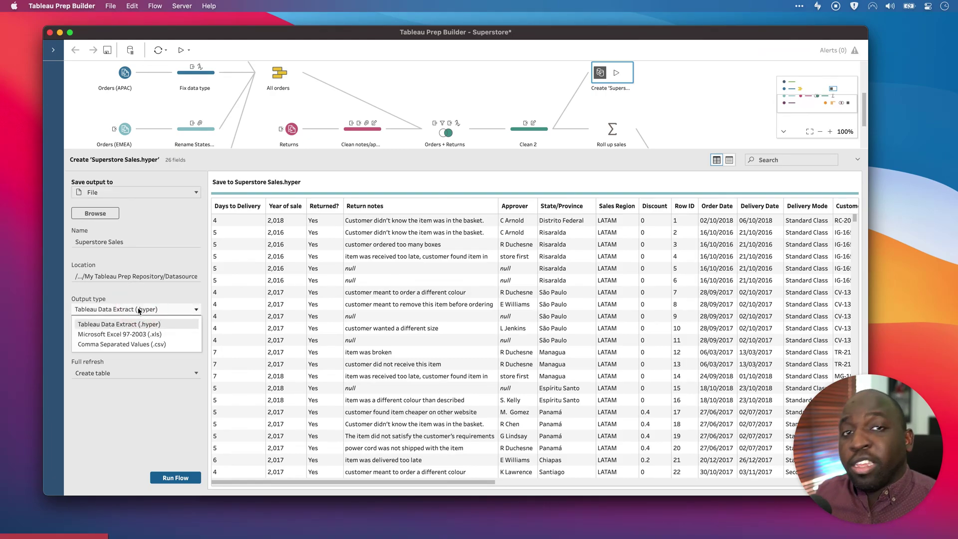
key(ctrl+alt+a)
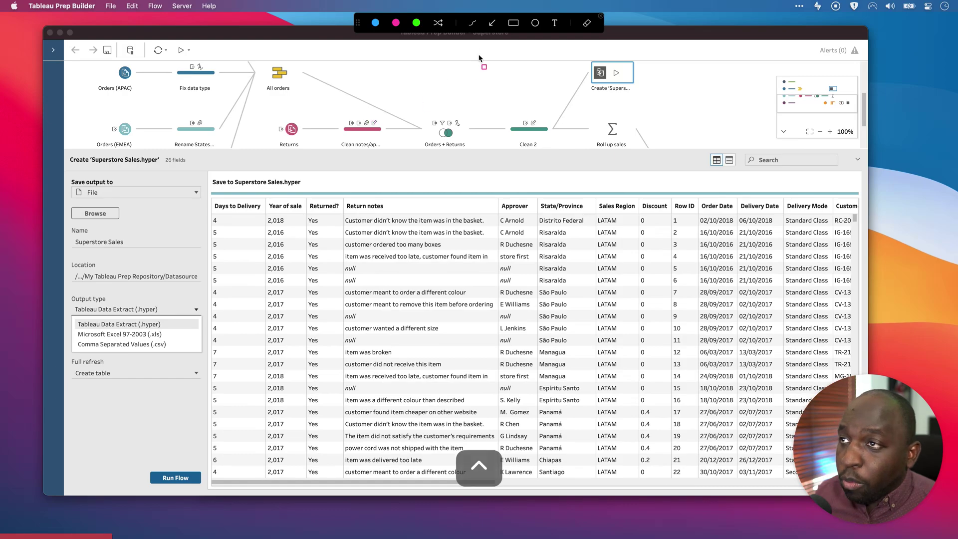
mouse_move(66, 301)
mouse_down()
mouse_move(131, 365)
mouse_move(214, 374)
mouse_move(208, 358)
mouse_up()
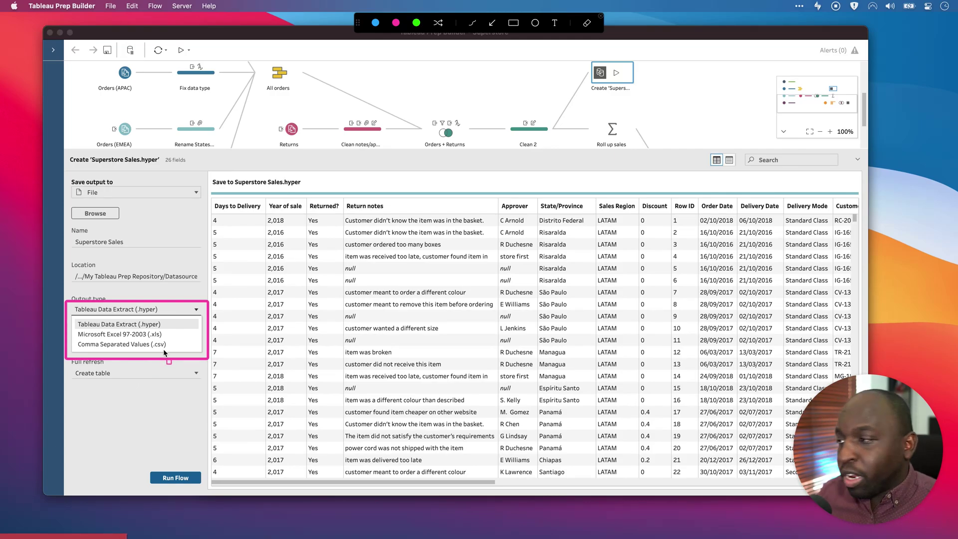
key(ctrl+alt+a)
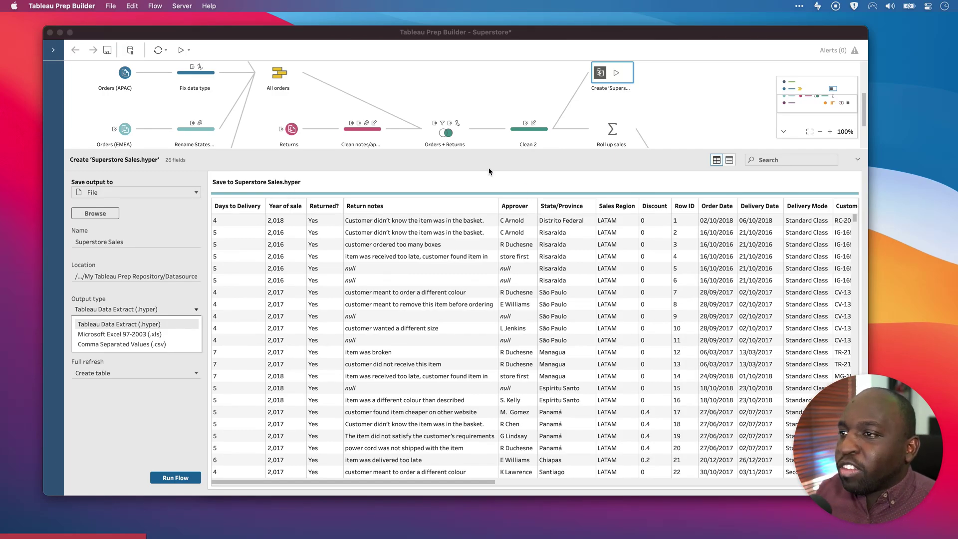
click(483, 157)
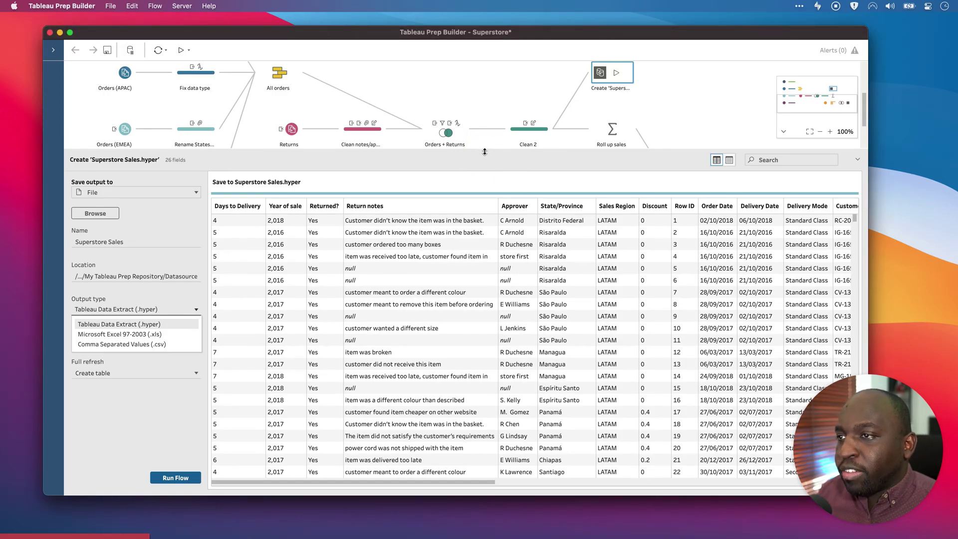
drag(482, 156, 505, 213)
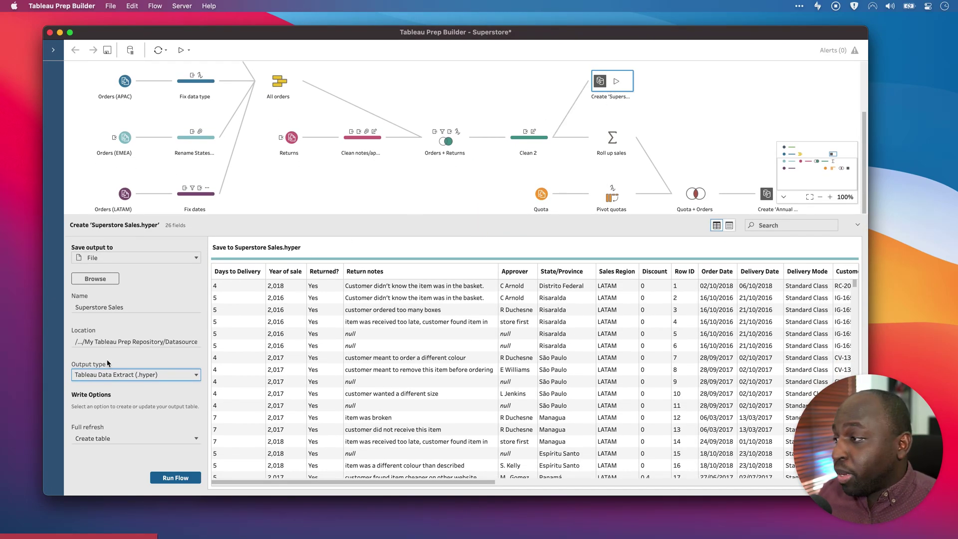
- Target Desktop > Output prep and set output type to Microsoft Excel 97-2003 (.xls)
click(113, 283)
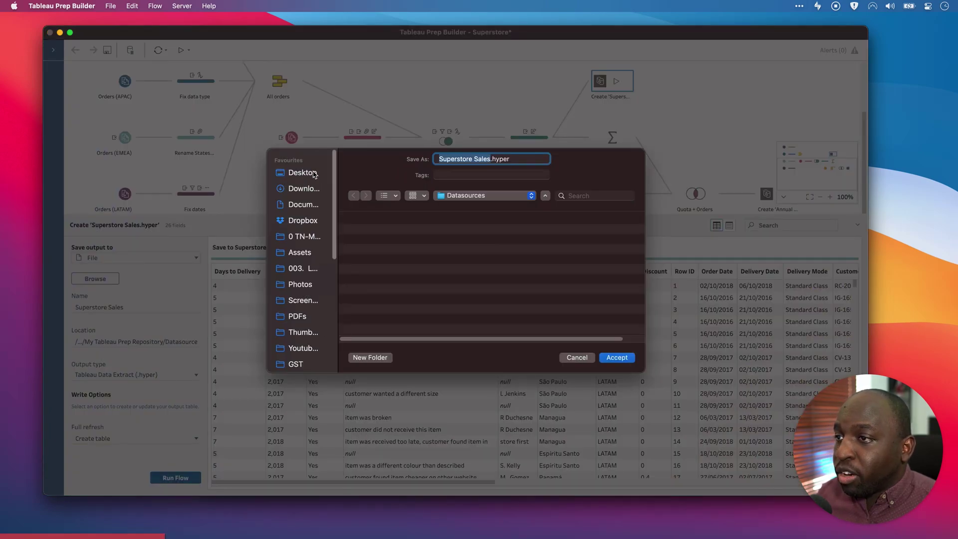
click(309, 174)
double_click(388, 234)
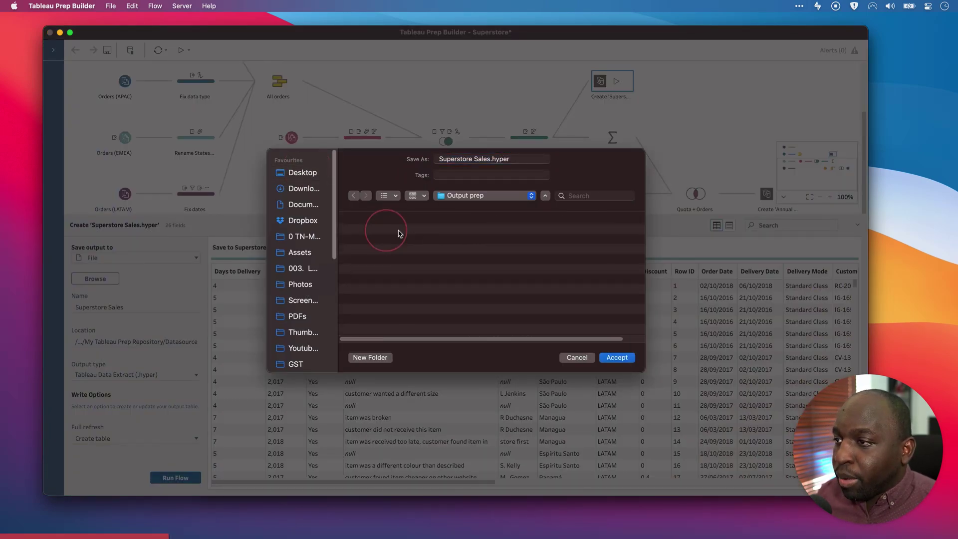
click(631, 360)
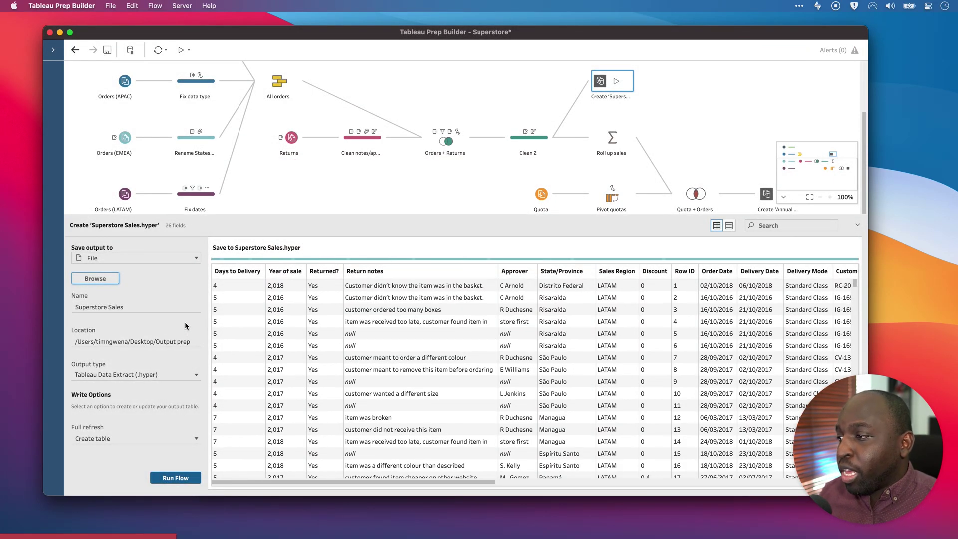
click(169, 375)
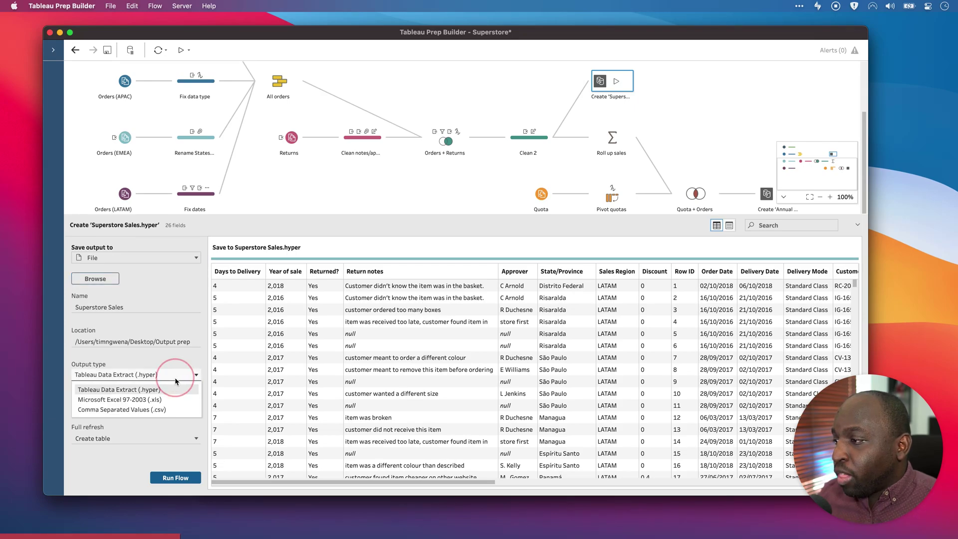
click(168, 401)
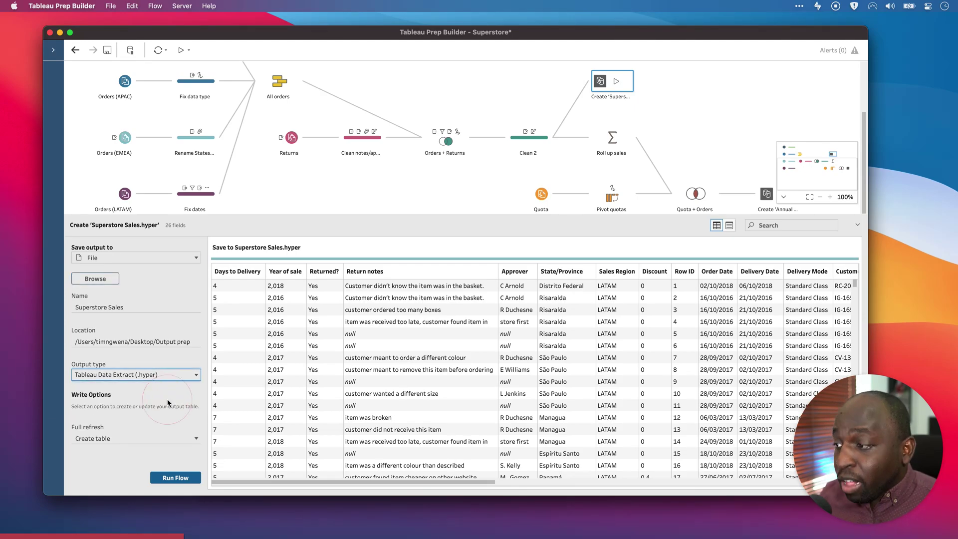
- Write the output to a new worksheet 'Sheet 1' with Full refresh set to Create table
click(127, 411)
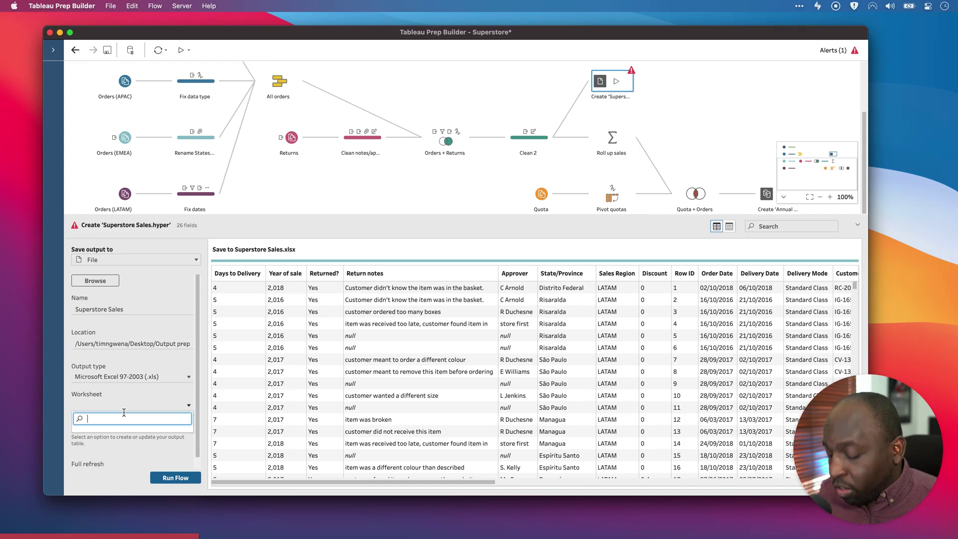
text(Sheet 1)
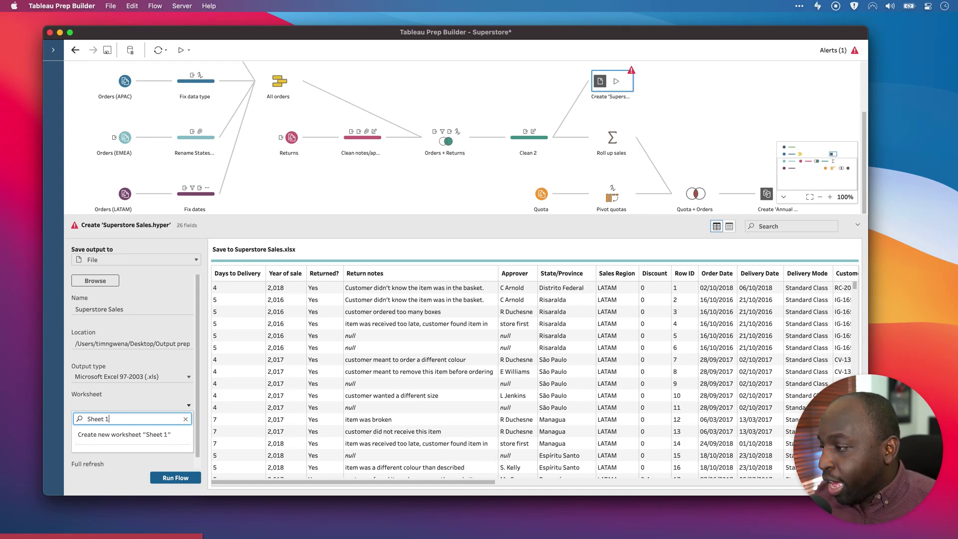
click(152, 436)
click(132, 463)
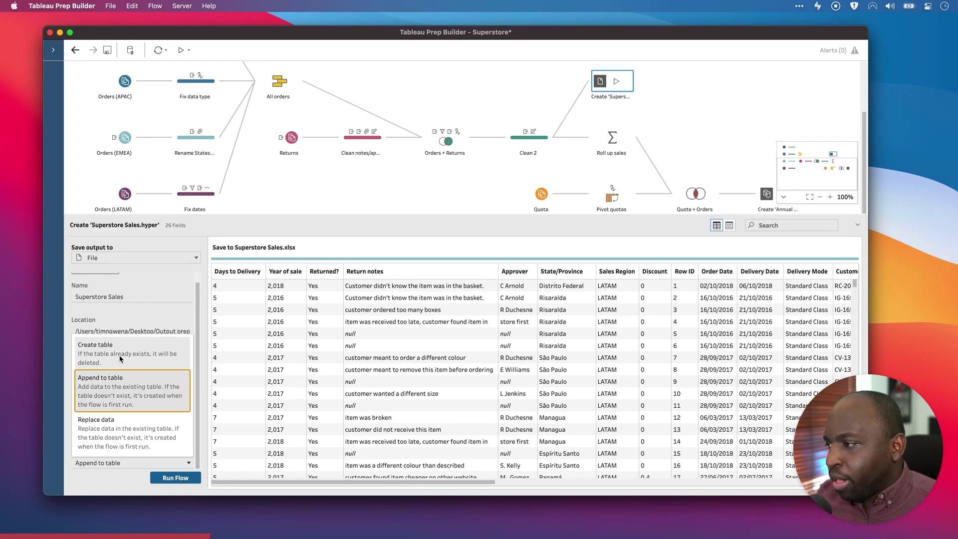
click(120, 355)
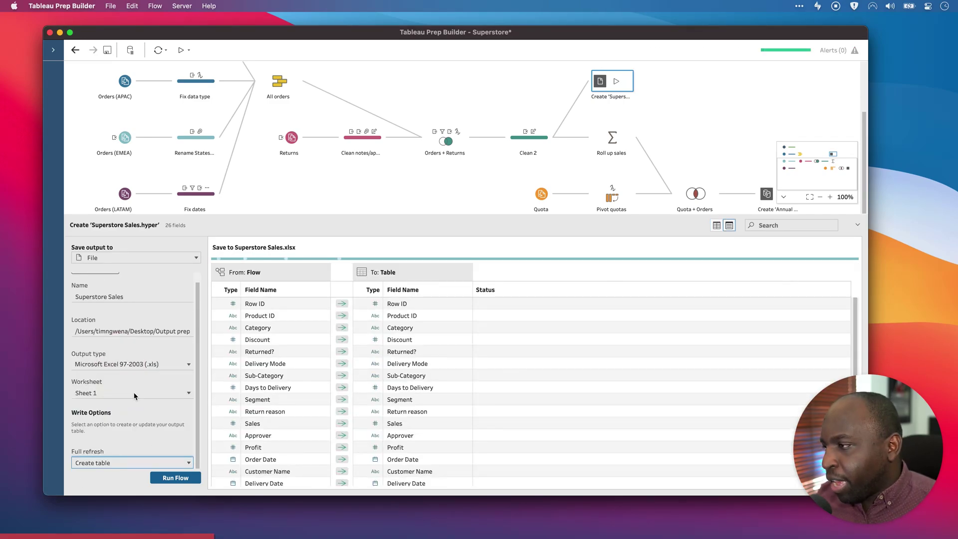
click(140, 461)
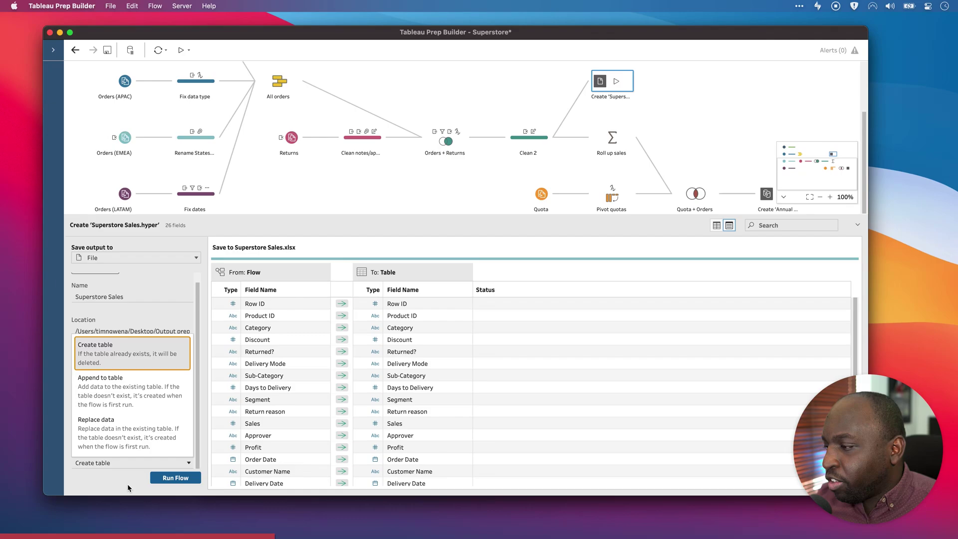
click(141, 465)
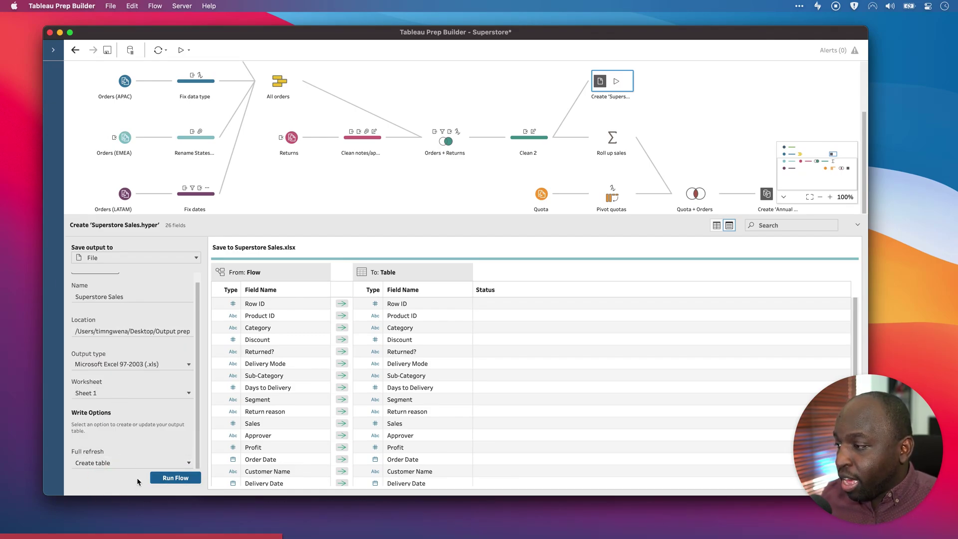
- Run the flow to generate 40,889 rows, then open a Finder window on the Desktop
click(169, 478)
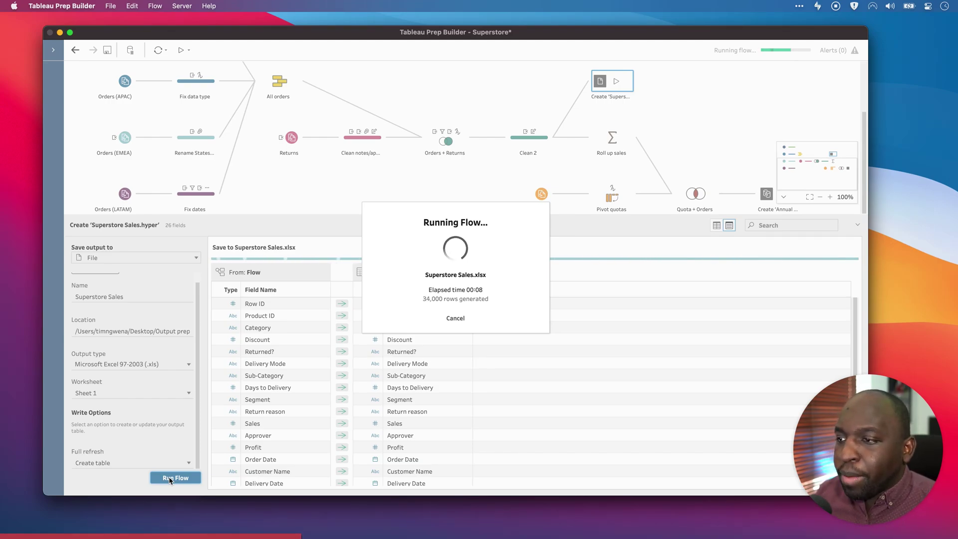
key(ctrl+Up)
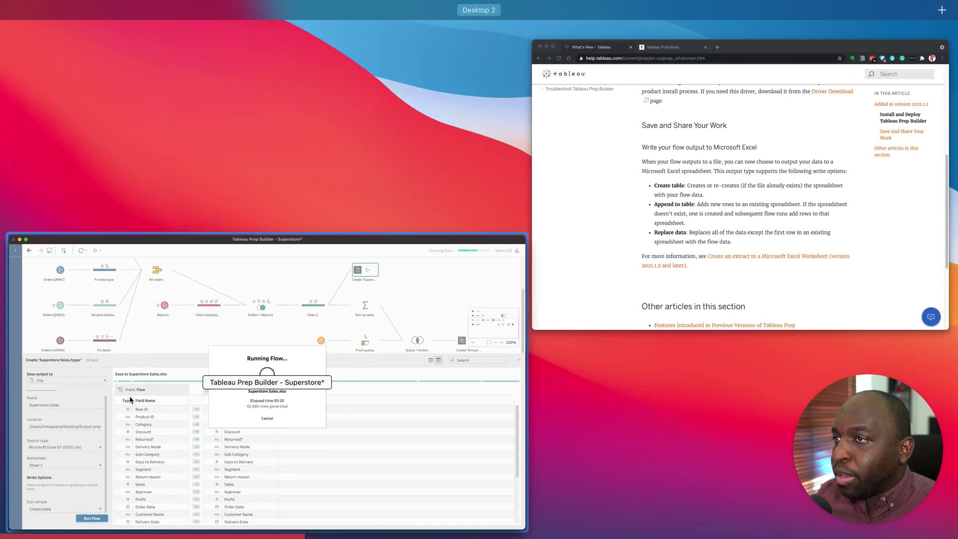
click(129, 399)
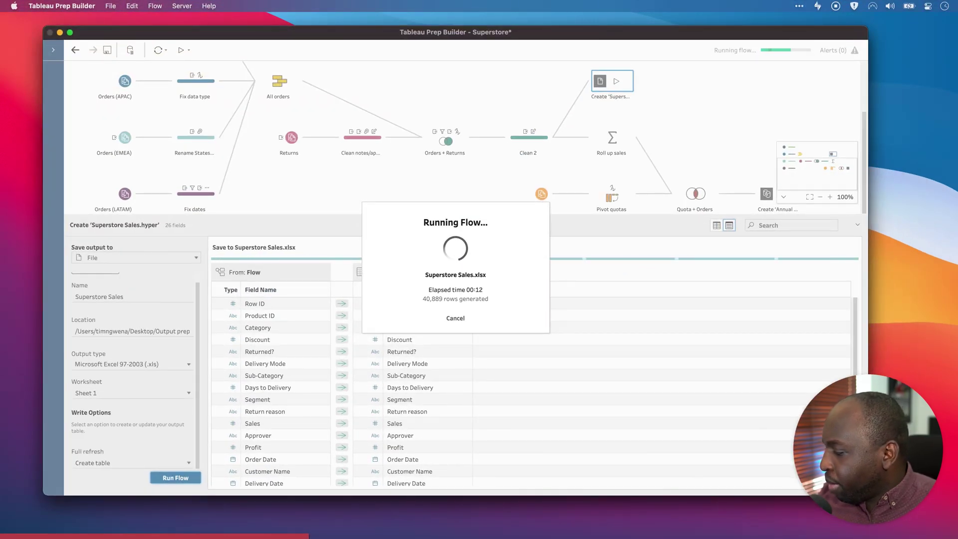
key(super+alt+space)
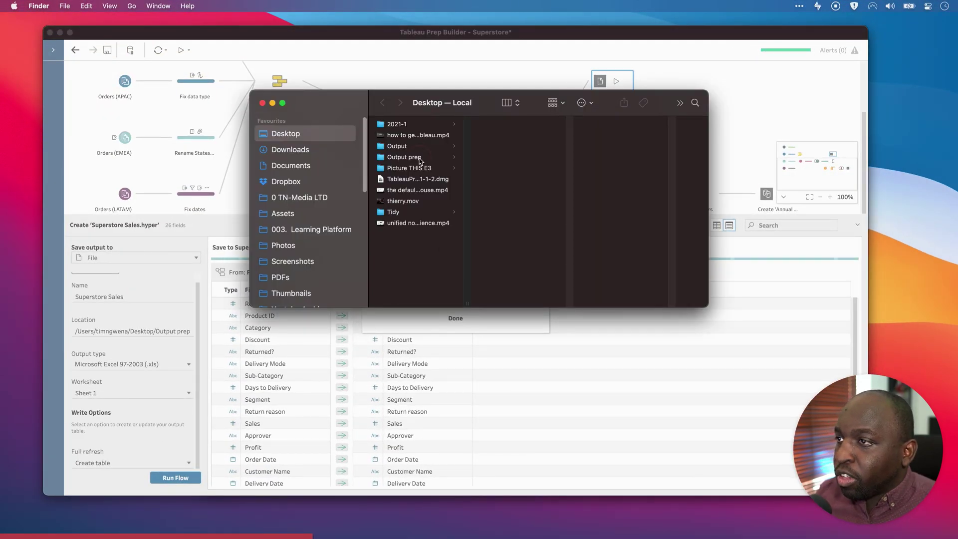
- Show the Output prep folder as a list and bring up actions for Superstore Sales.xlsx
click(421, 159)
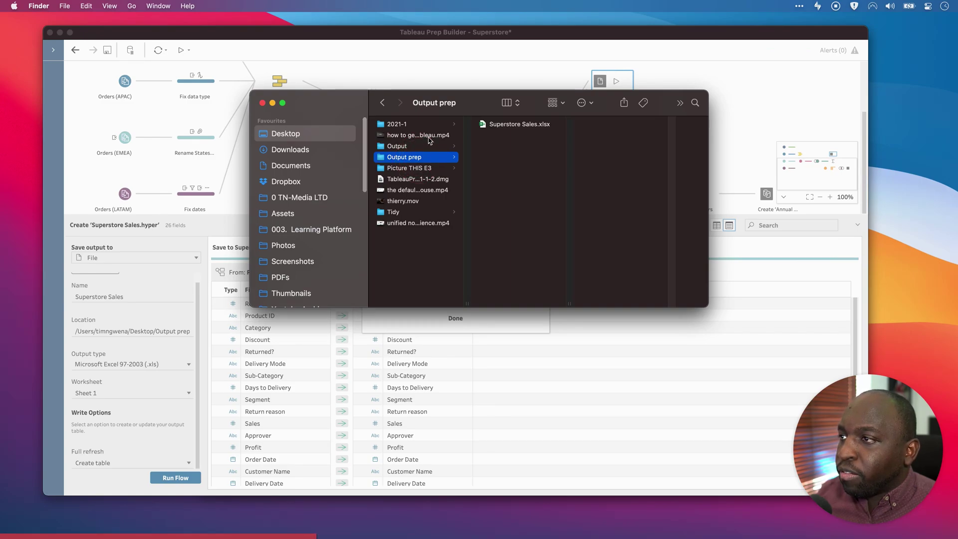
click(517, 104)
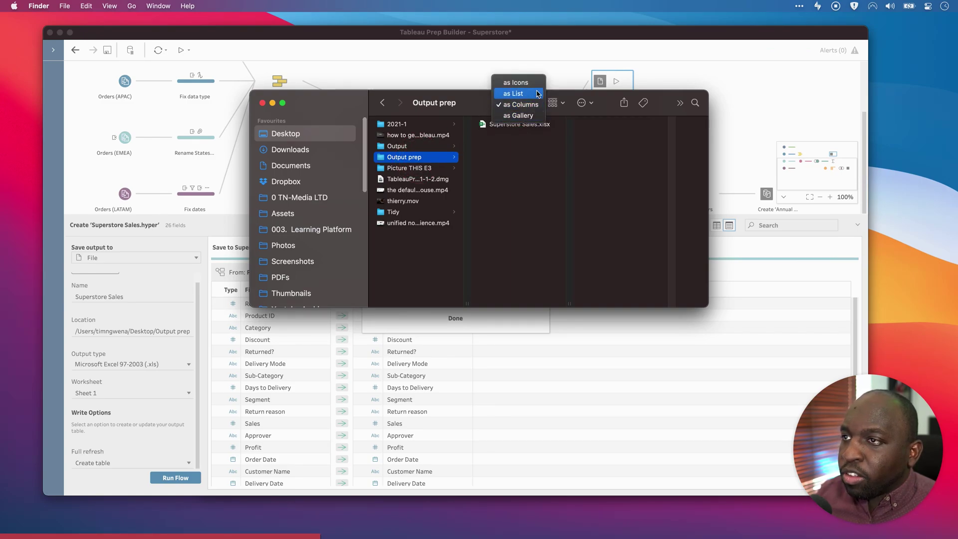
click(514, 93)
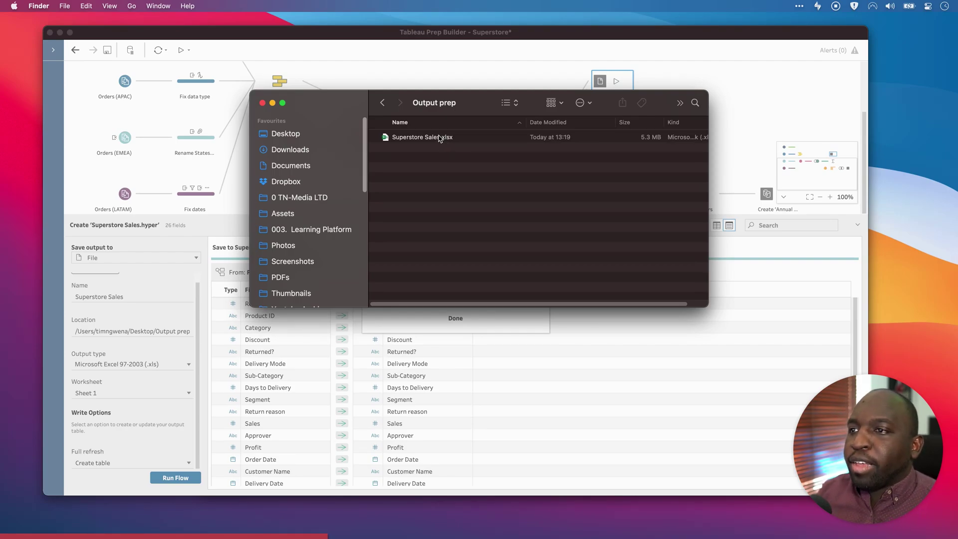
right_click(439, 137)
- Open Superstore Sales.xlsx in Microsoft Excel and scroll down the data
mouse_move(503, 157)
click(618, 151)
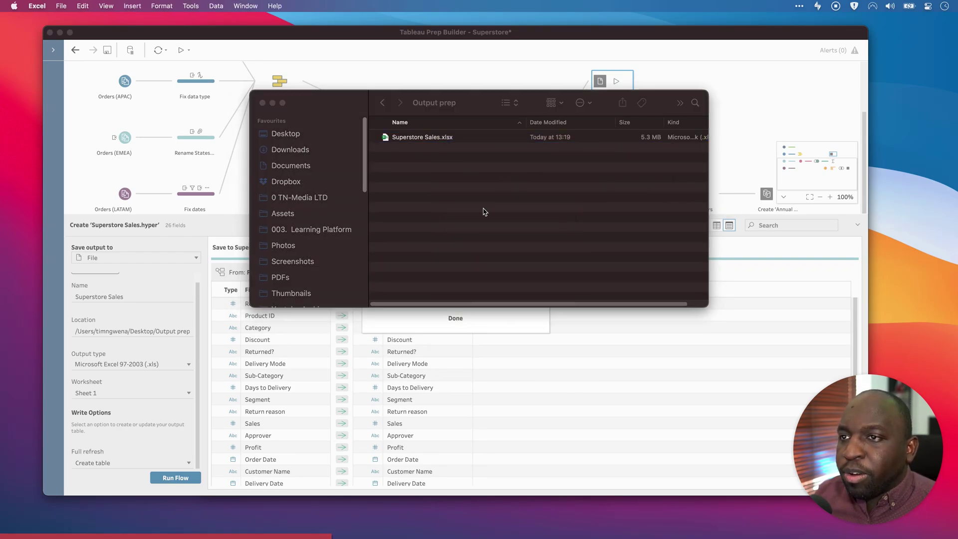
drag(485, 106, 516, 115)
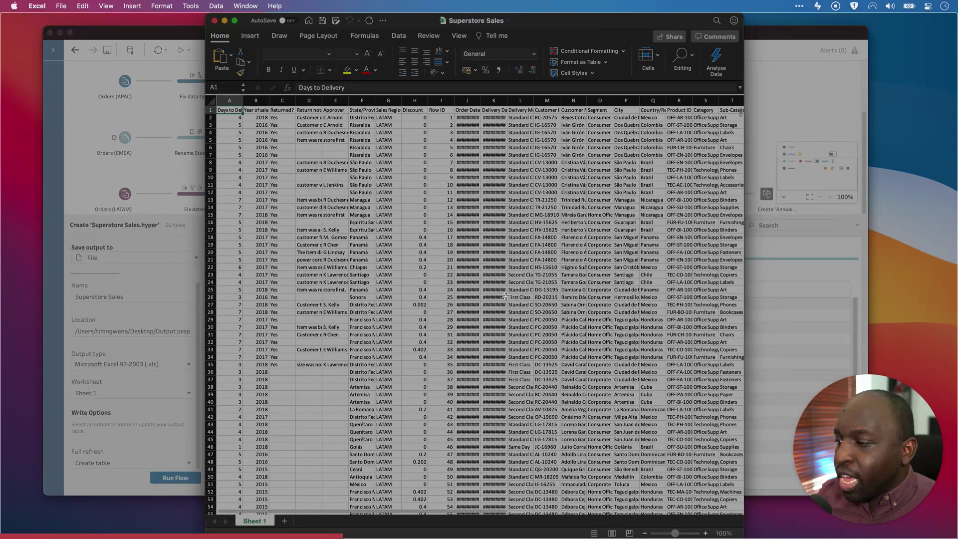
scroll(360, 379, down, 1)
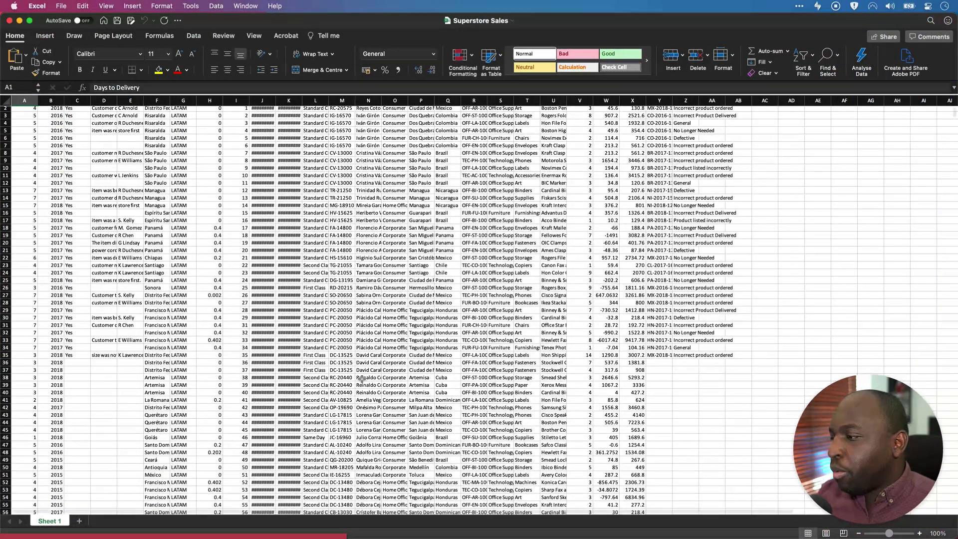
scroll(361, 379, down, 12)
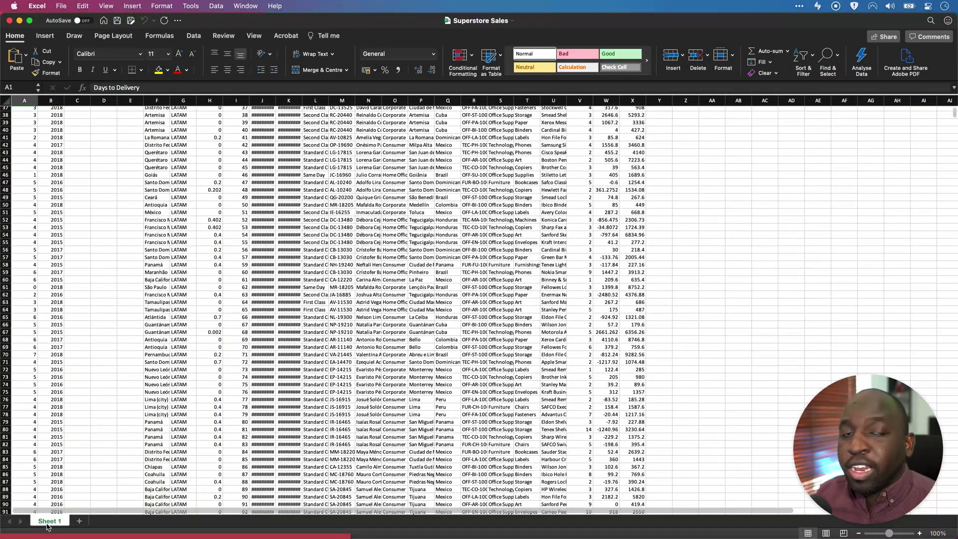
- Add a new worksheet named 'Sheet 2' and save the workbook
click(79, 522)
double_click(86, 521)
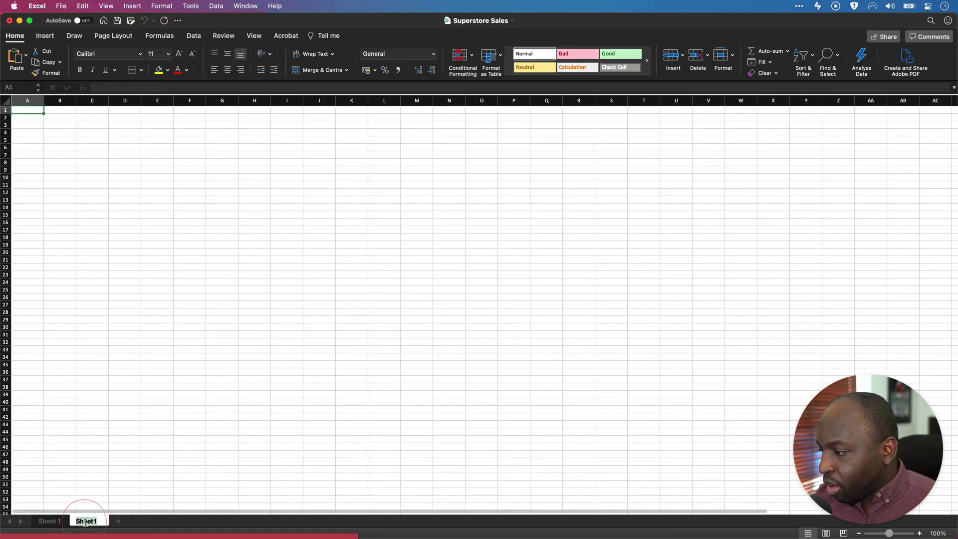
text(Shee)
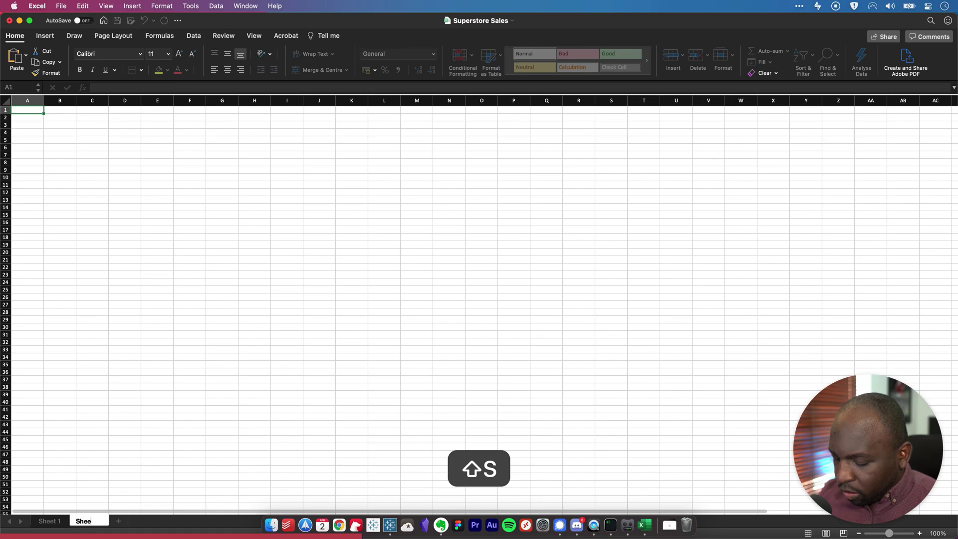
text(t 2)
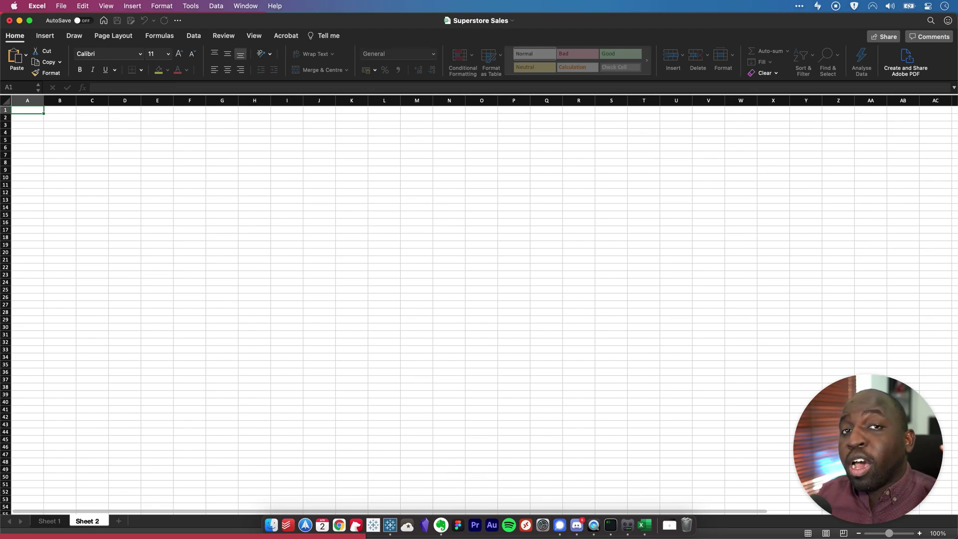
key(Return)
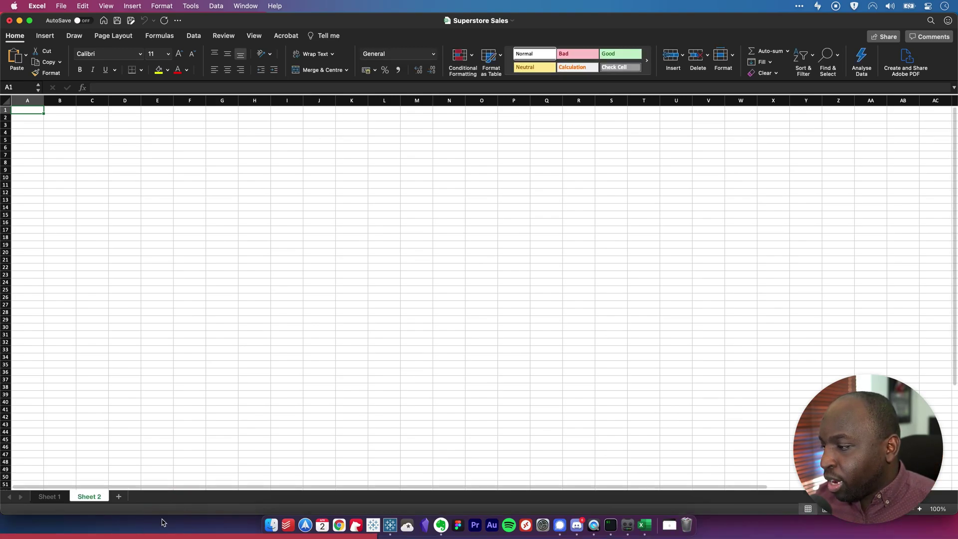
key(super+s)
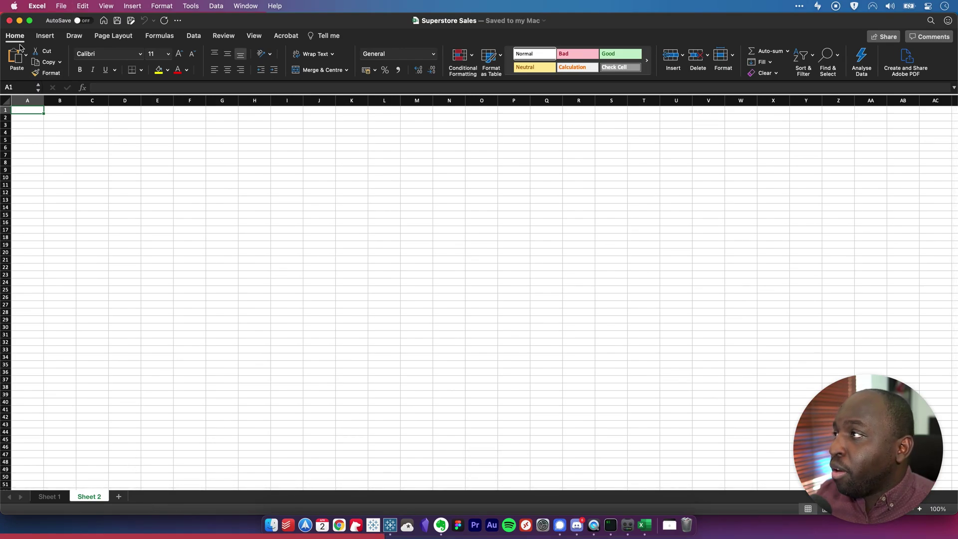
- Minimise Excel, close Finder, dismiss the run message, and select the Annual Regional Performance output
click(19, 20)
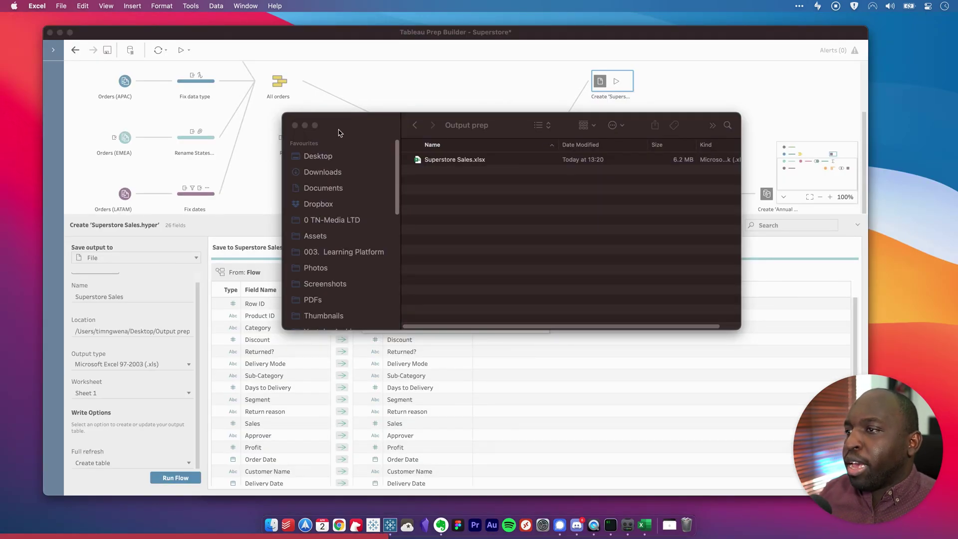
click(296, 126)
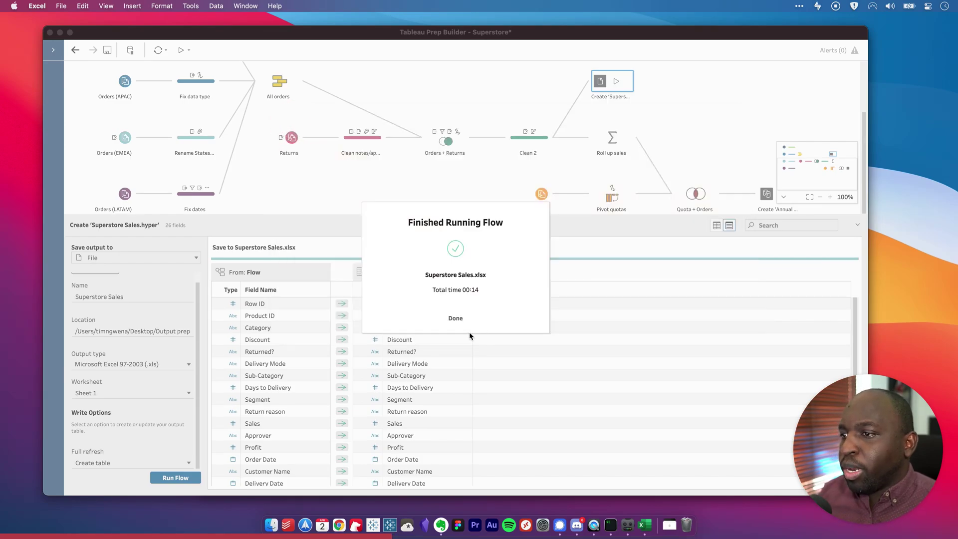
click(455, 320)
click(455, 321)
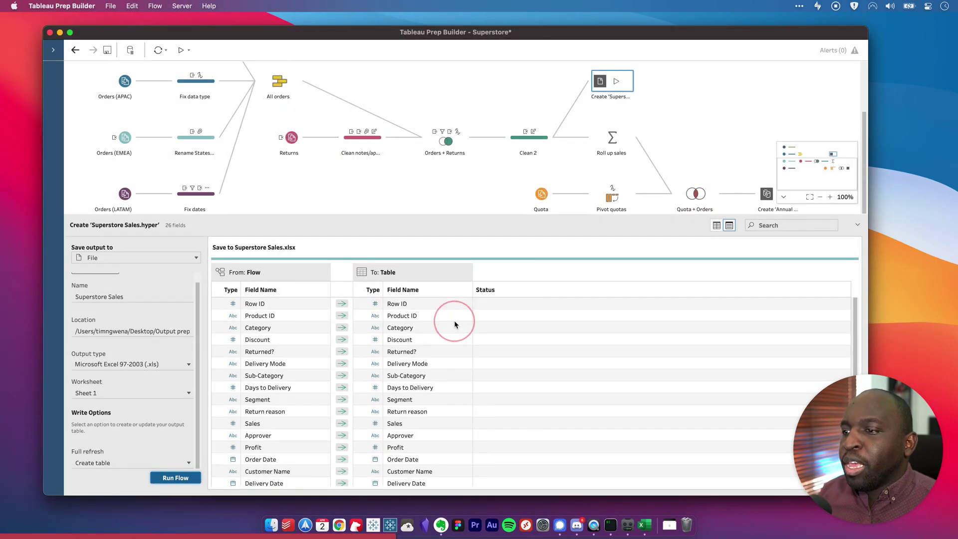
click(768, 195)
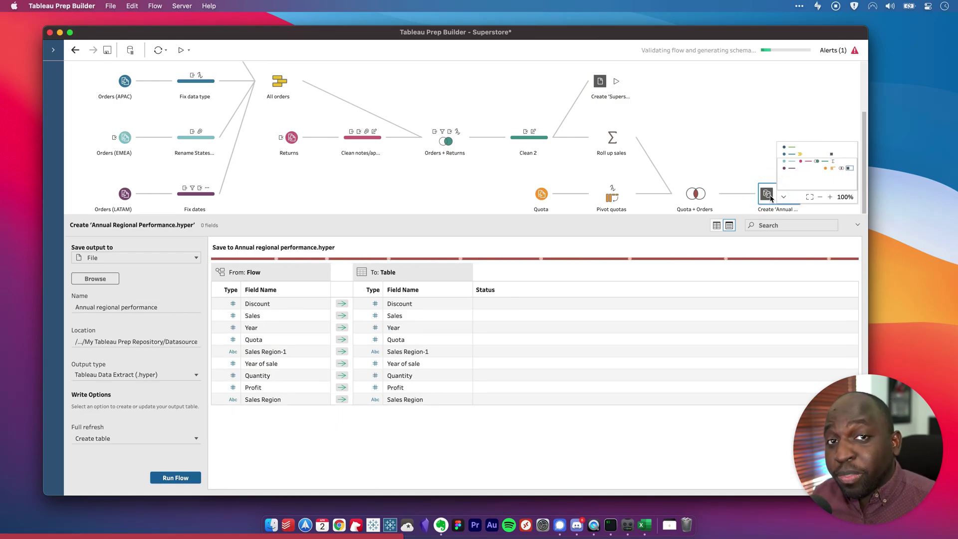
- Point the output's save location to Desktop > Output prep with the Superstore Sales file name
click(115, 282)
click(300, 172)
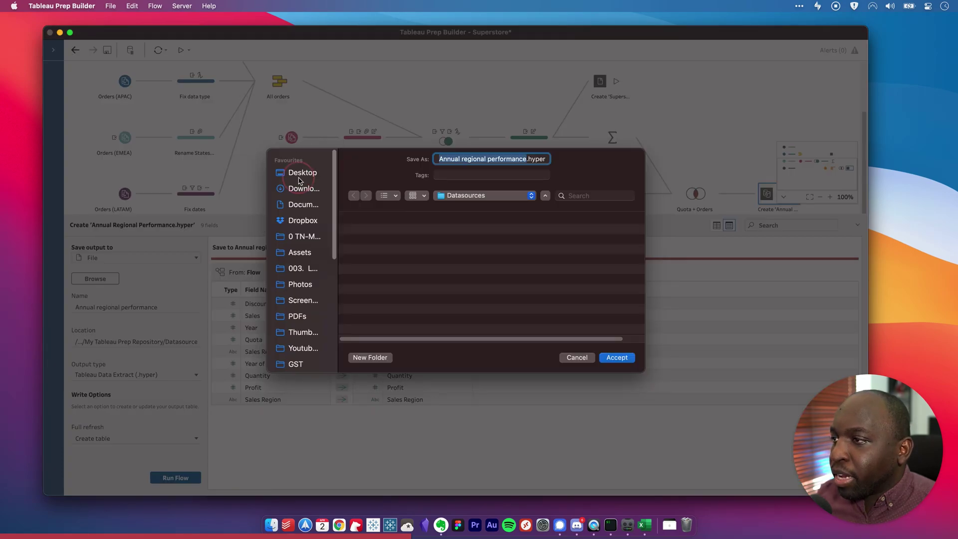
click(394, 234)
double_click(394, 234)
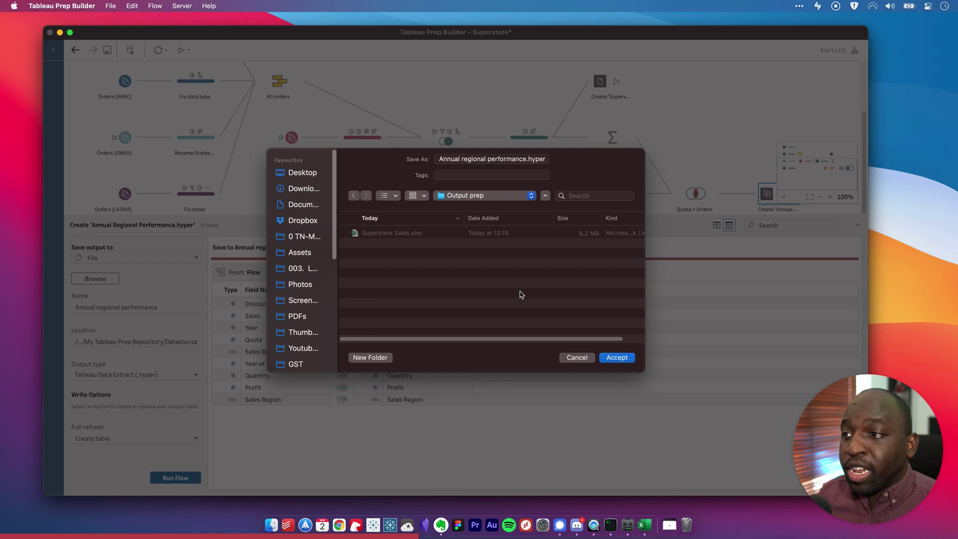
click(626, 363)
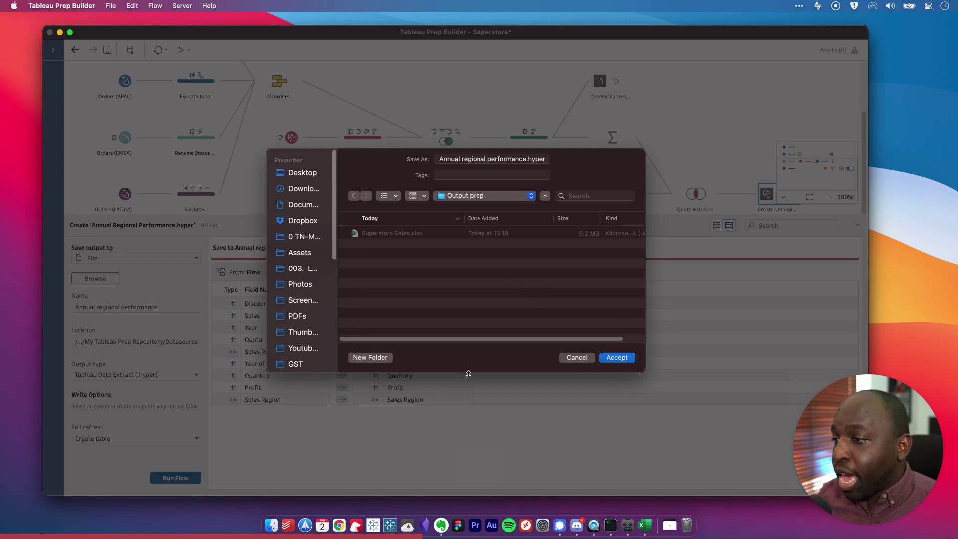
click(392, 234)
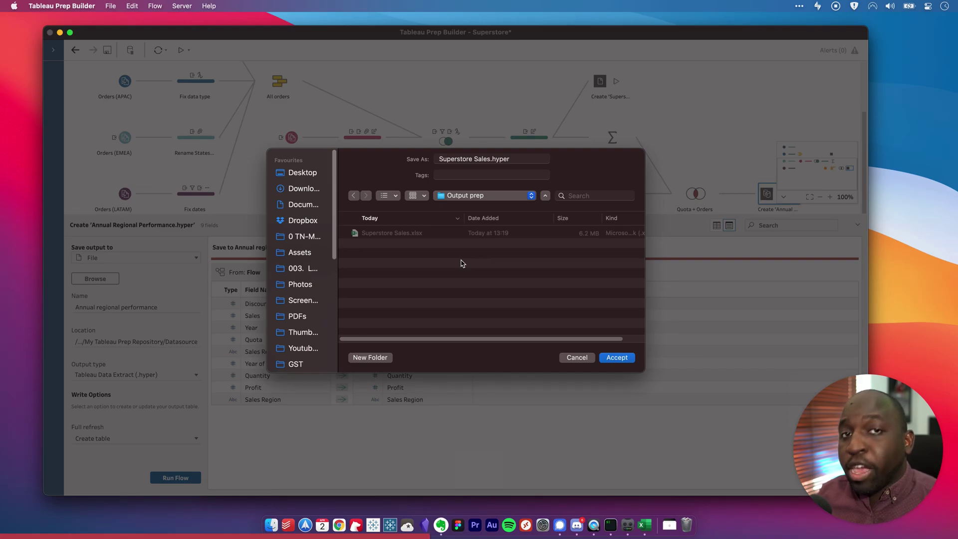
click(617, 358)
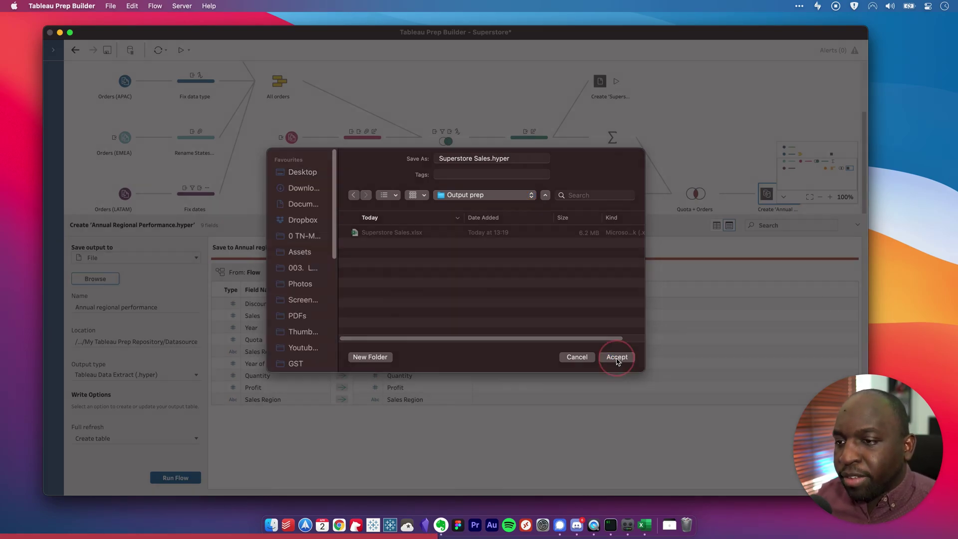
- Switch the Annual Regional Performance output to Excel format and quit Microsoft Excel
click(139, 369)
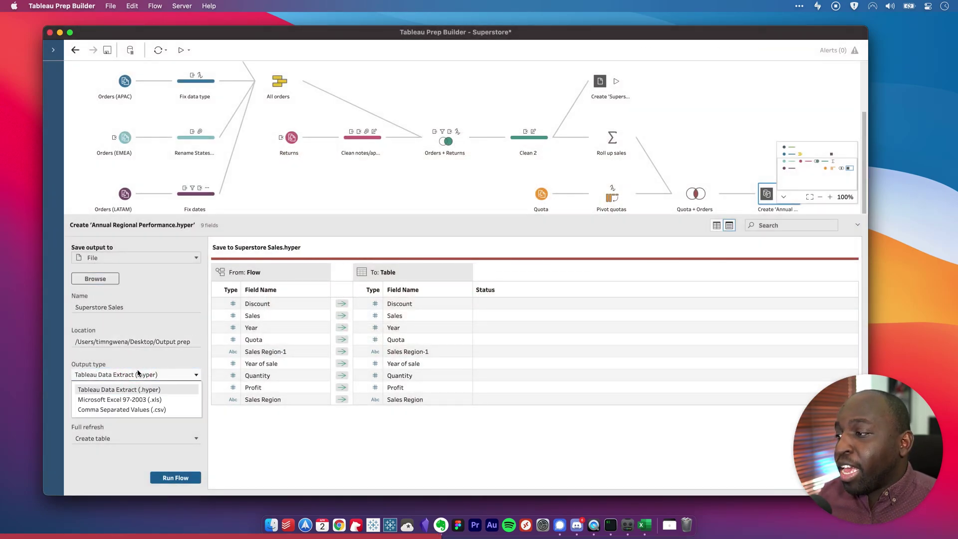
click(161, 400)
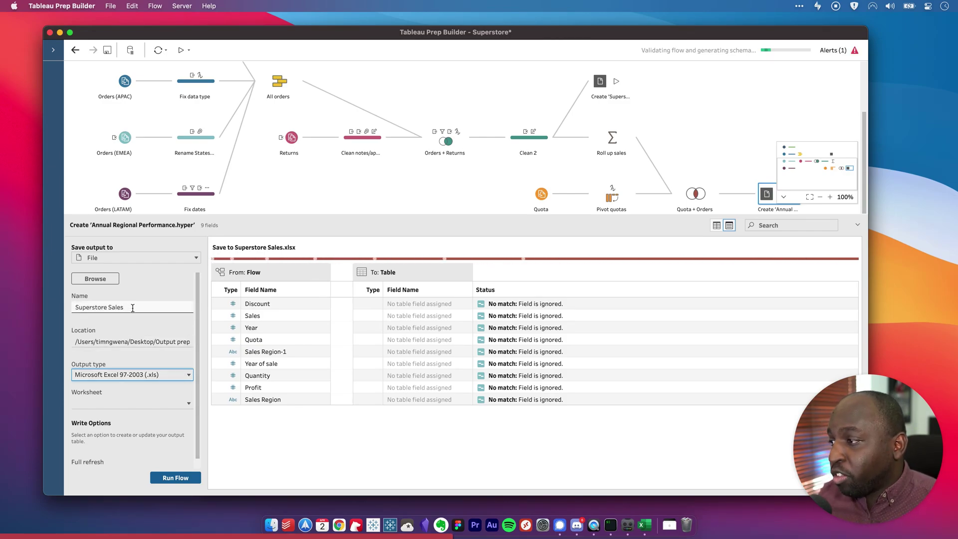
click(184, 406)
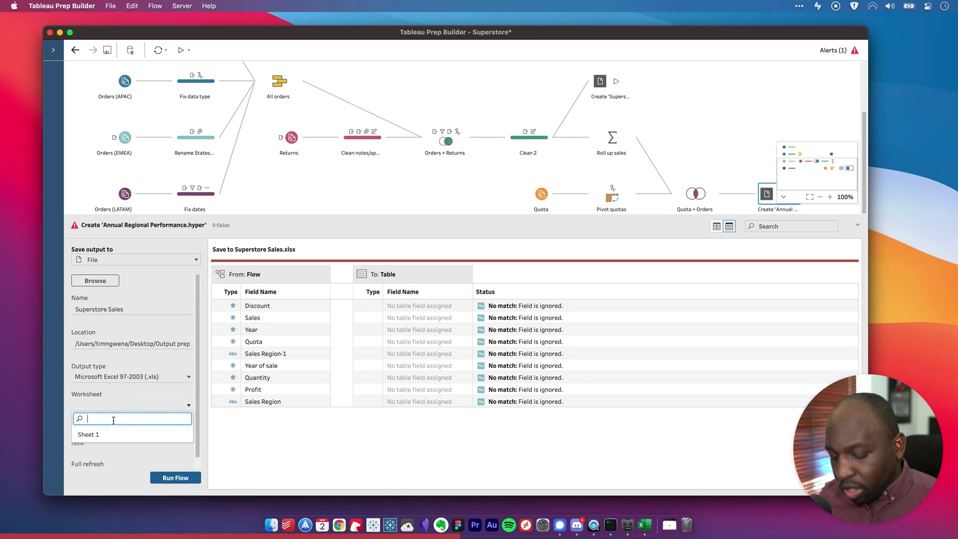
key(Return)
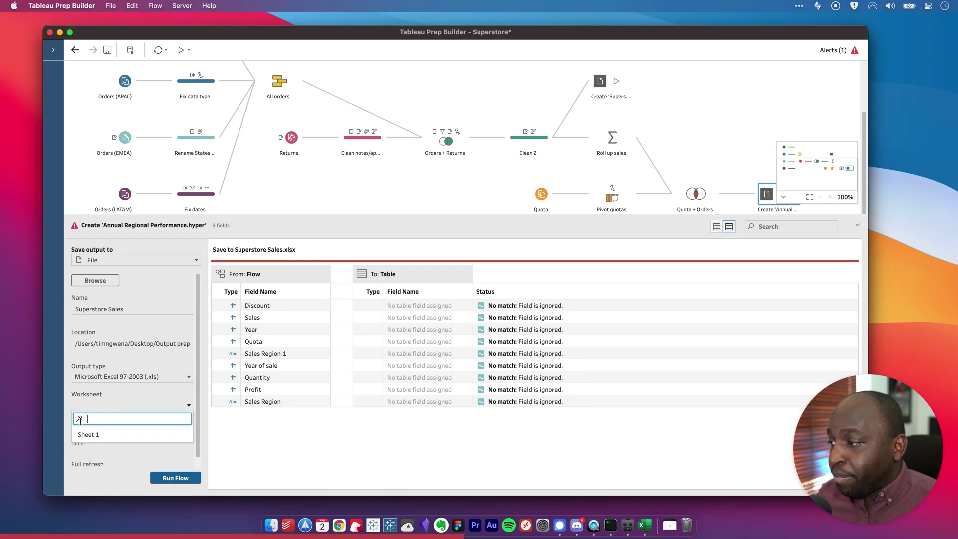
text(Sheet)
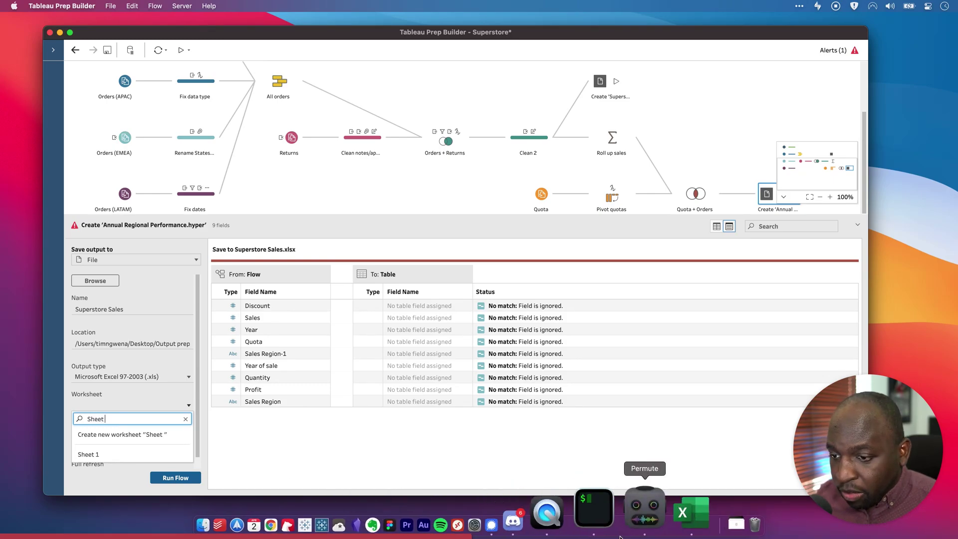
click(647, 525)
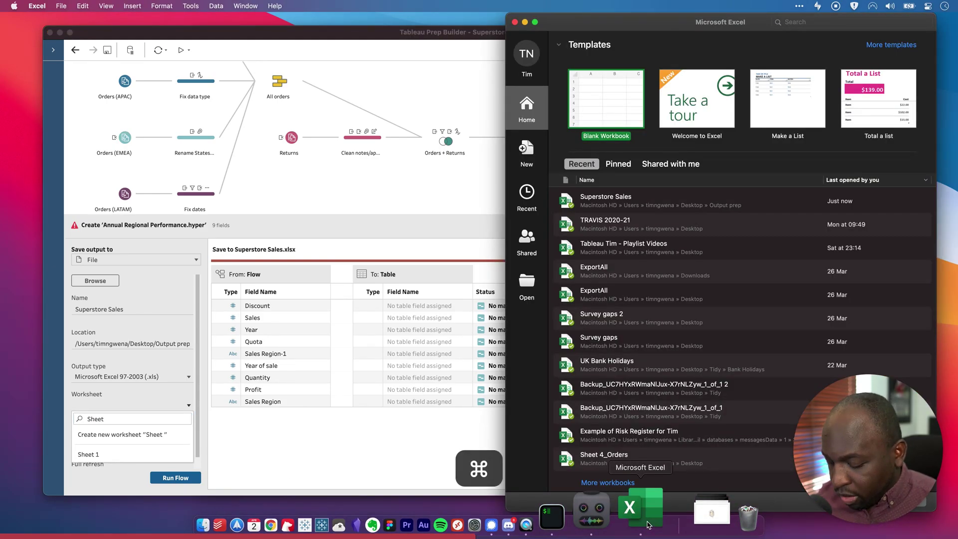
key(super+q)
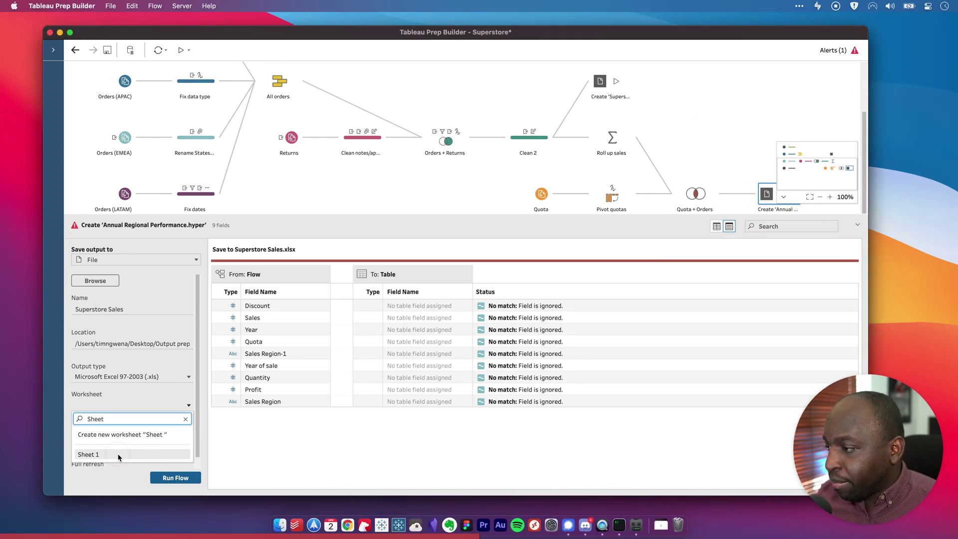
- Have the output create a new worksheet, Sheet 3, in the workbook
click(117, 454)
click(112, 403)
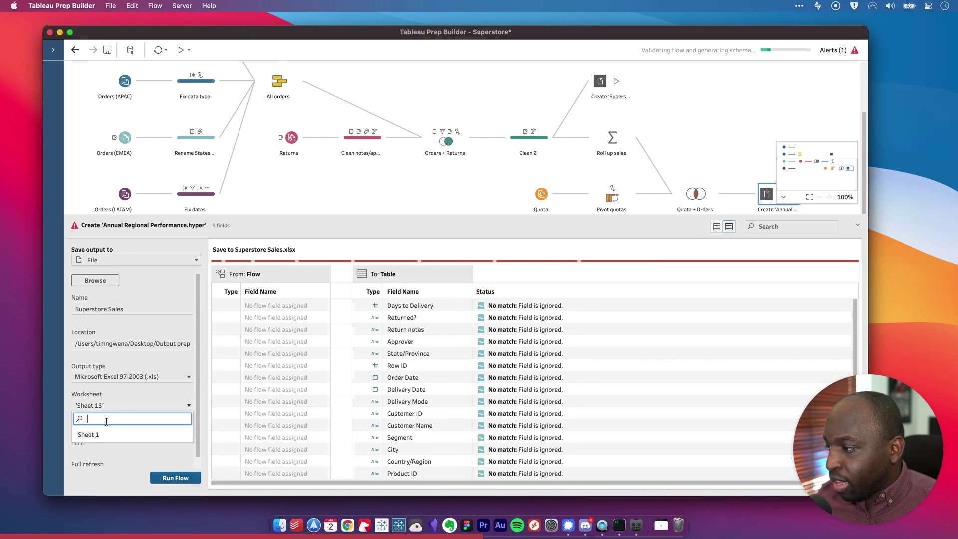
text(She)
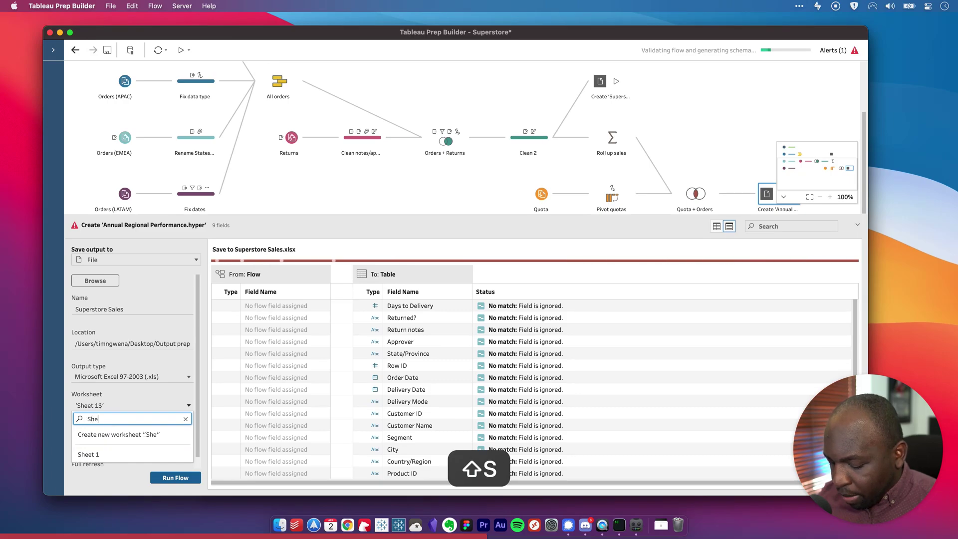
text(et 2)
key(Return)
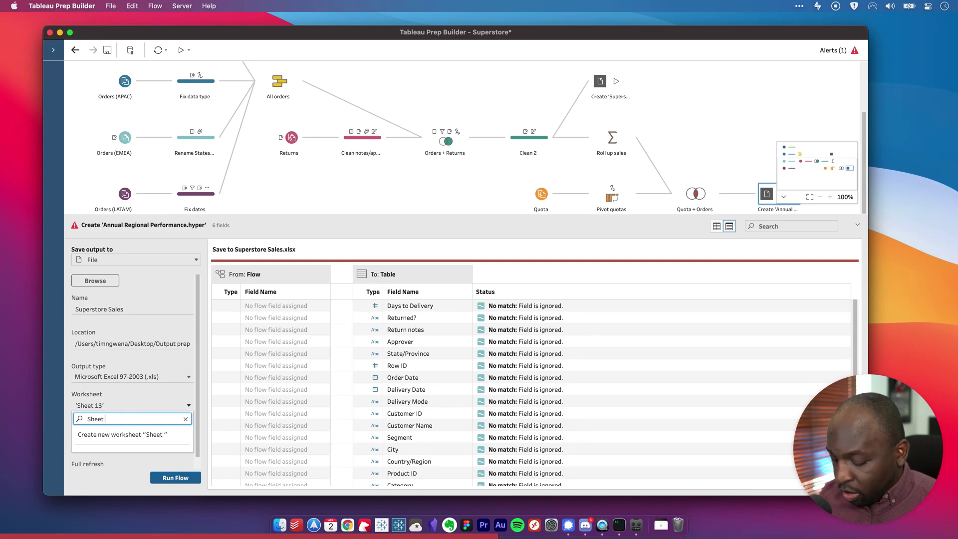
text(2)
click(155, 437)
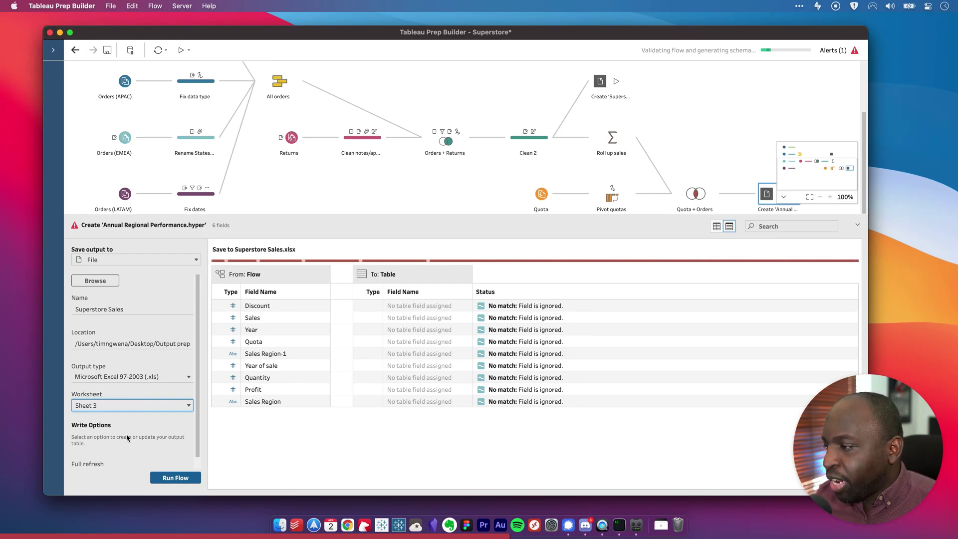
- Compare the Create table and Append to table Full refresh options, capturing the field mapping
click(192, 419)
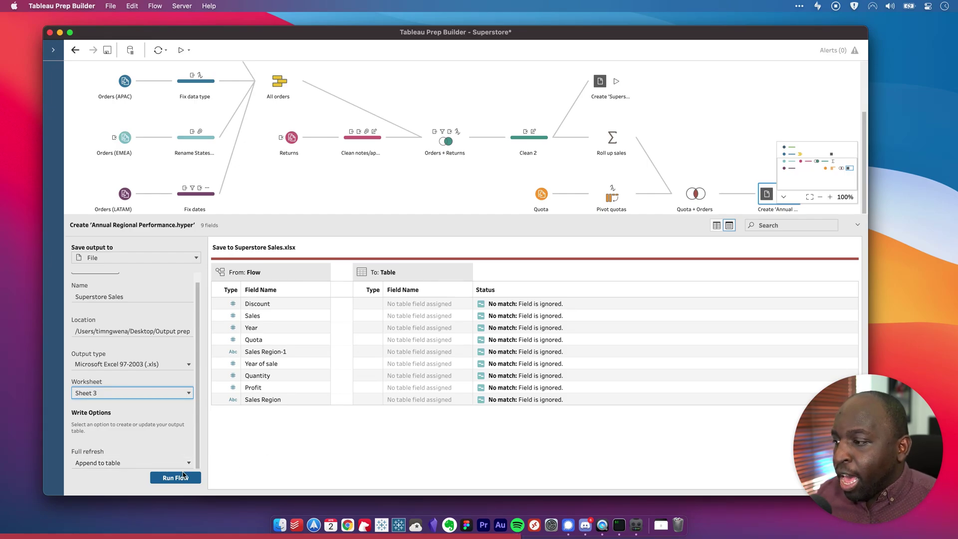
click(124, 467)
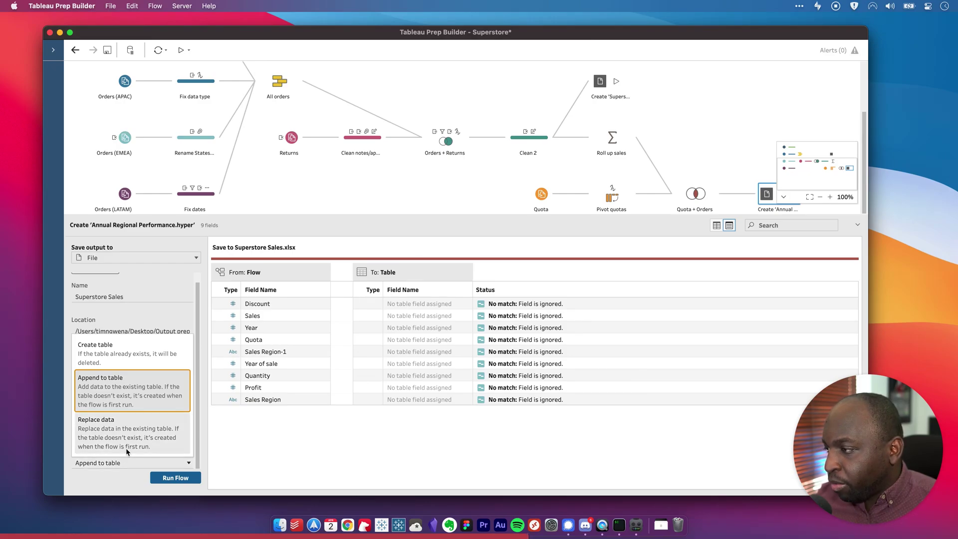
click(112, 352)
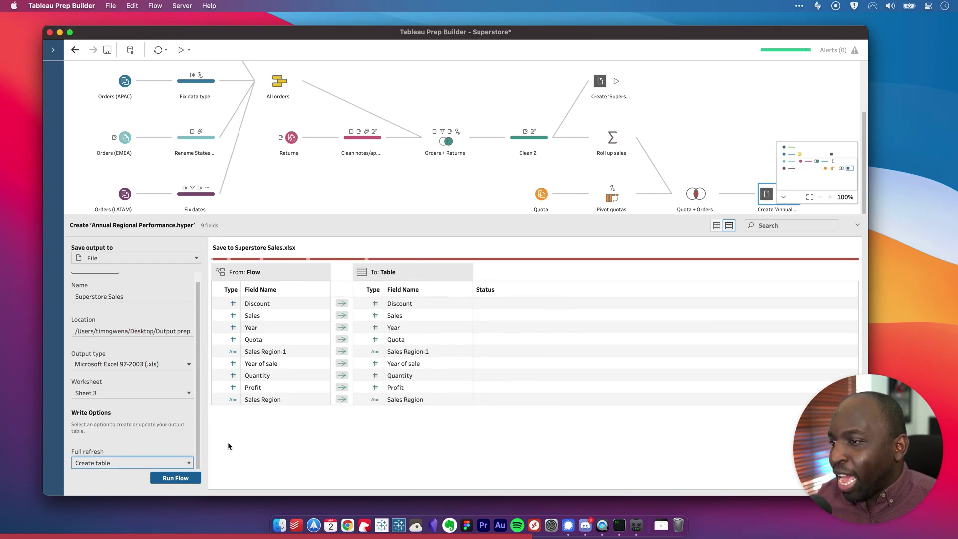
click(109, 463)
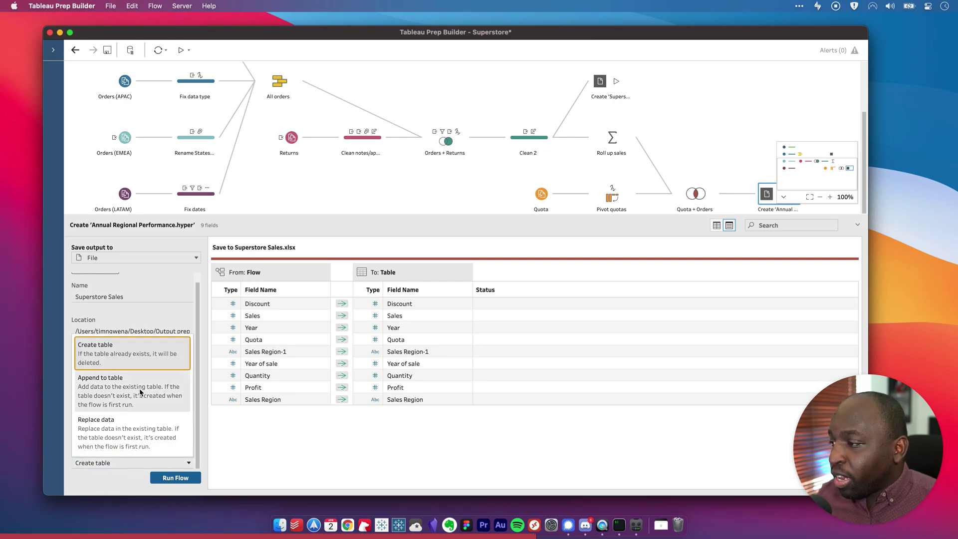
click(139, 388)
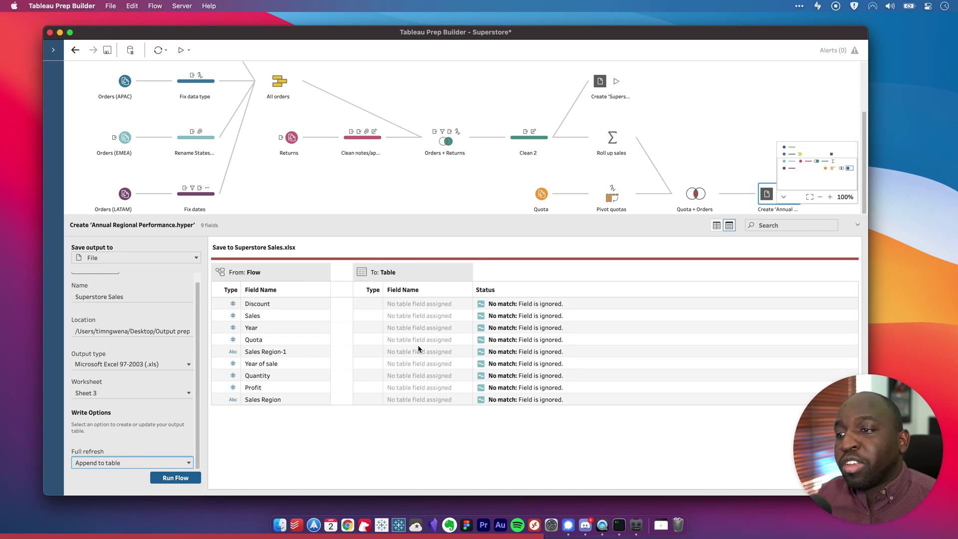
key(super+shift+a)
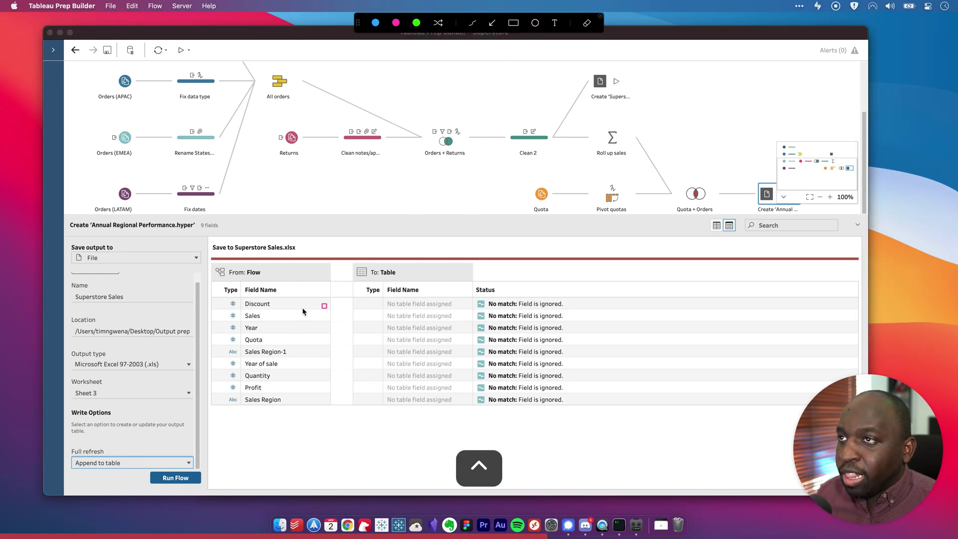
drag(212, 240, 626, 438)
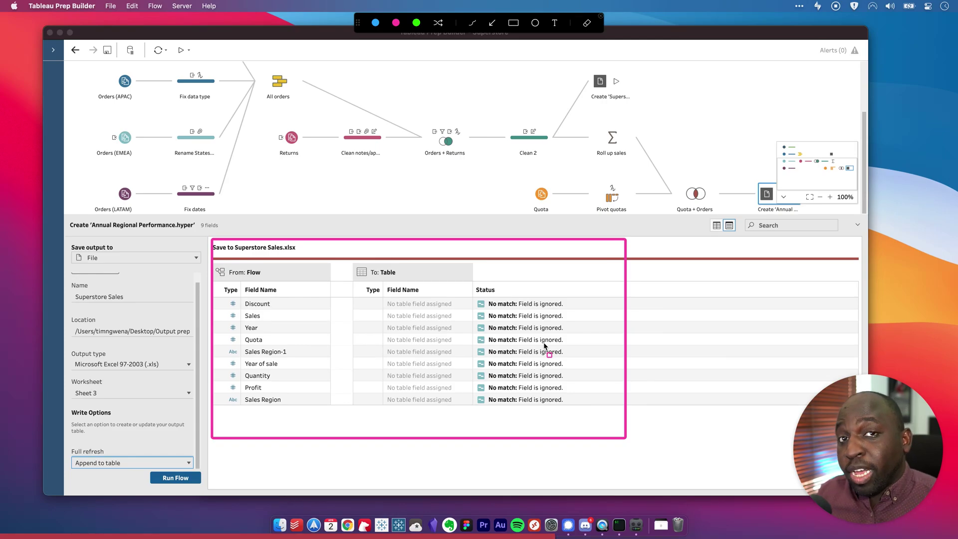
key(Escape)
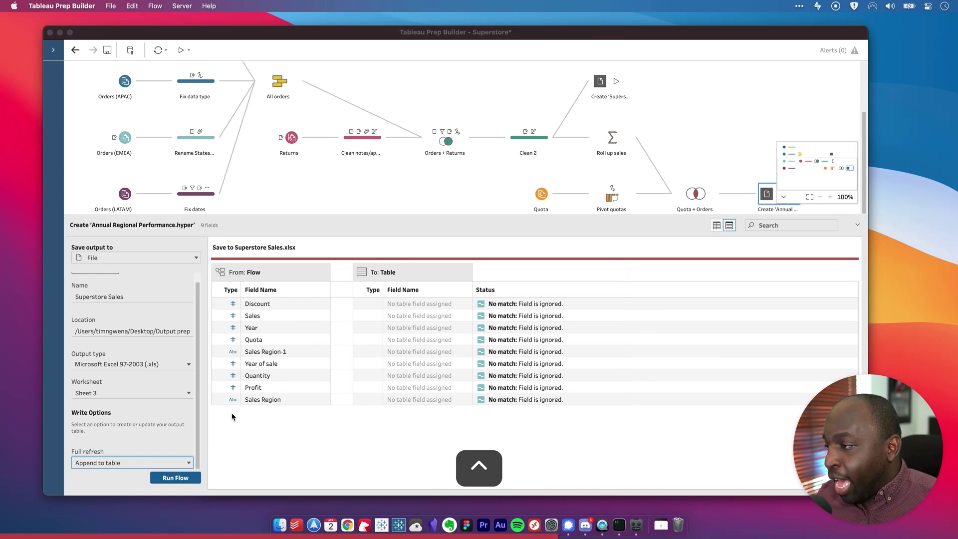
- Try Replace data, then settle on Create table so all nine fields map
click(122, 463)
click(138, 358)
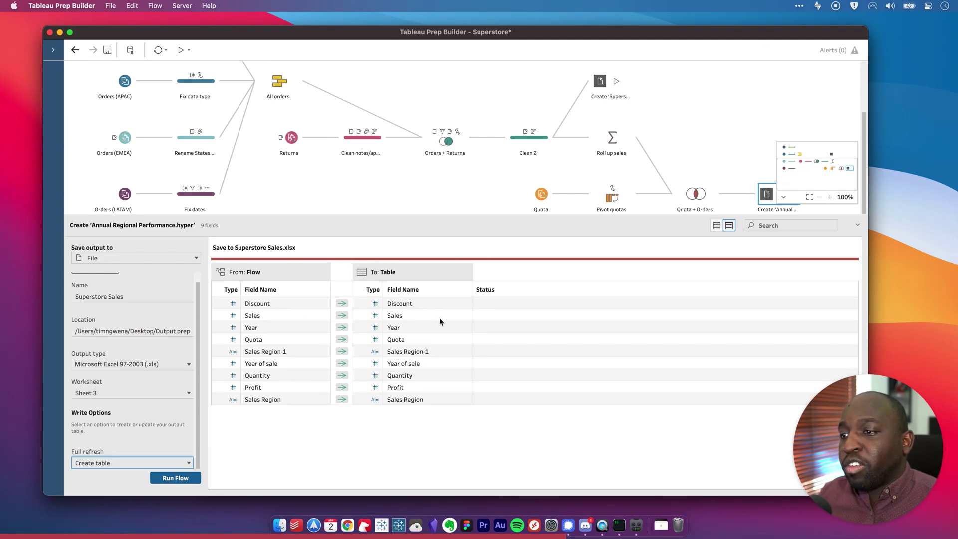
key(super+shift+a)
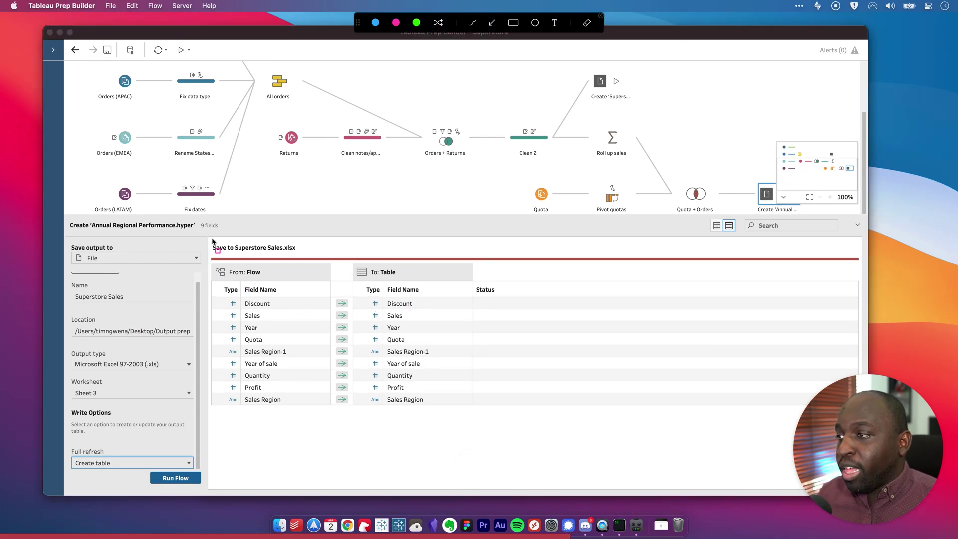
mouse_move(212, 239)
mouse_down()
mouse_move(371, 415)
mouse_move(512, 416)
mouse_up()
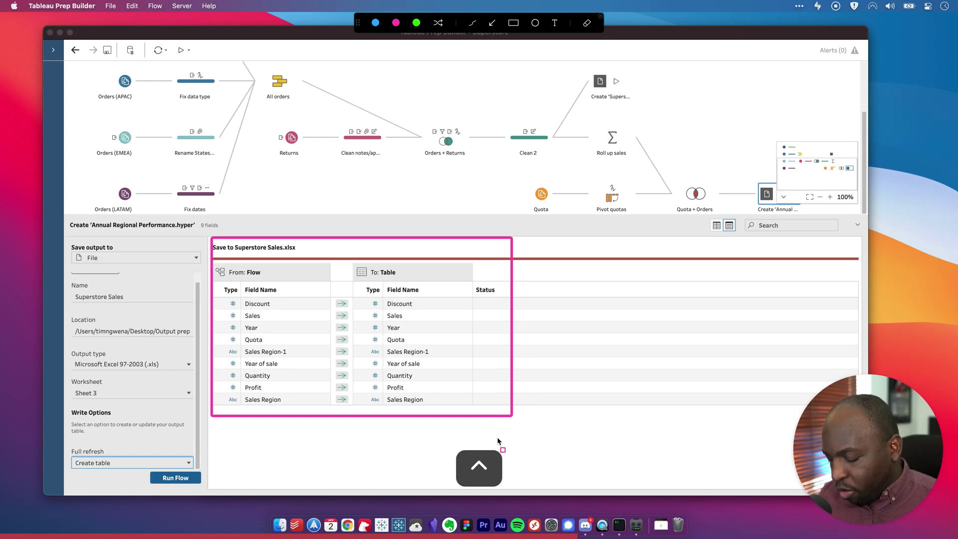
key(Escape)
click(124, 462)
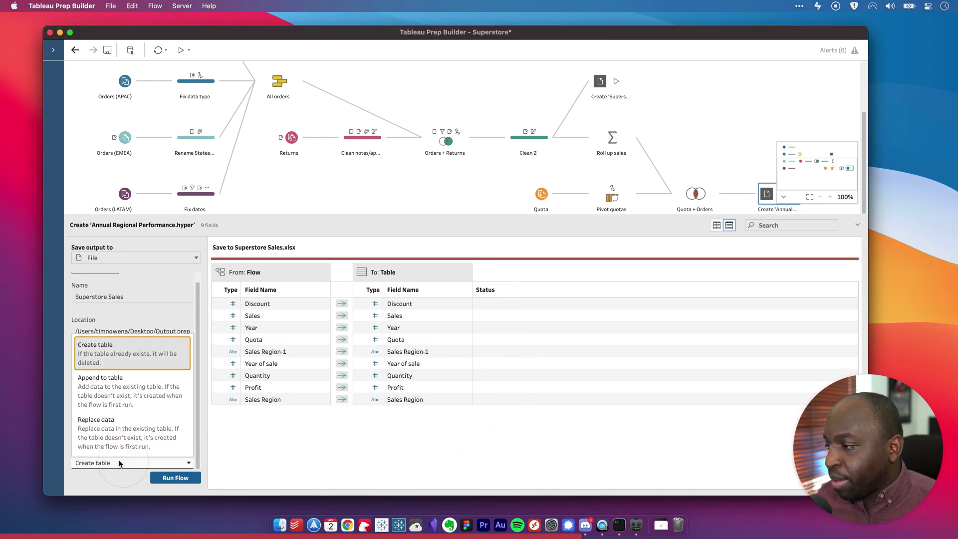
click(125, 425)
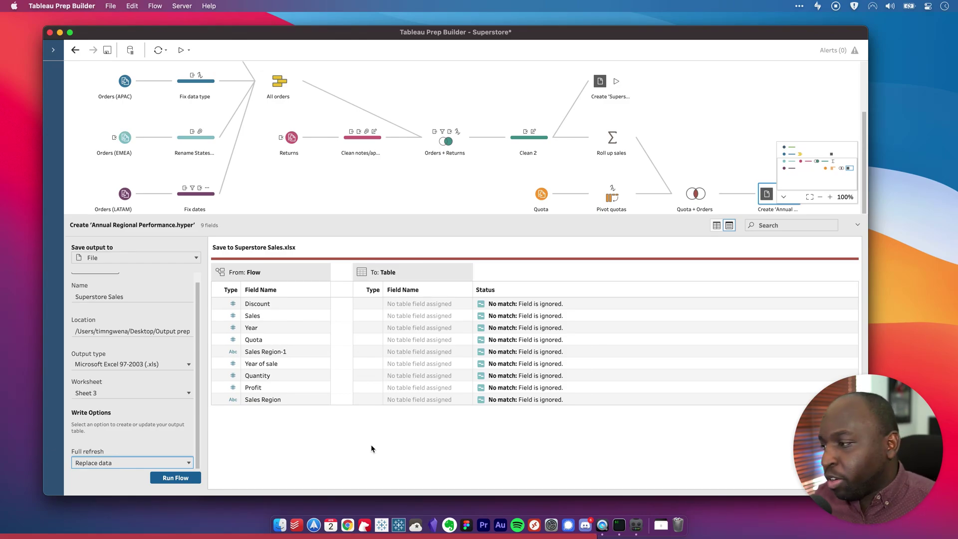
click(172, 463)
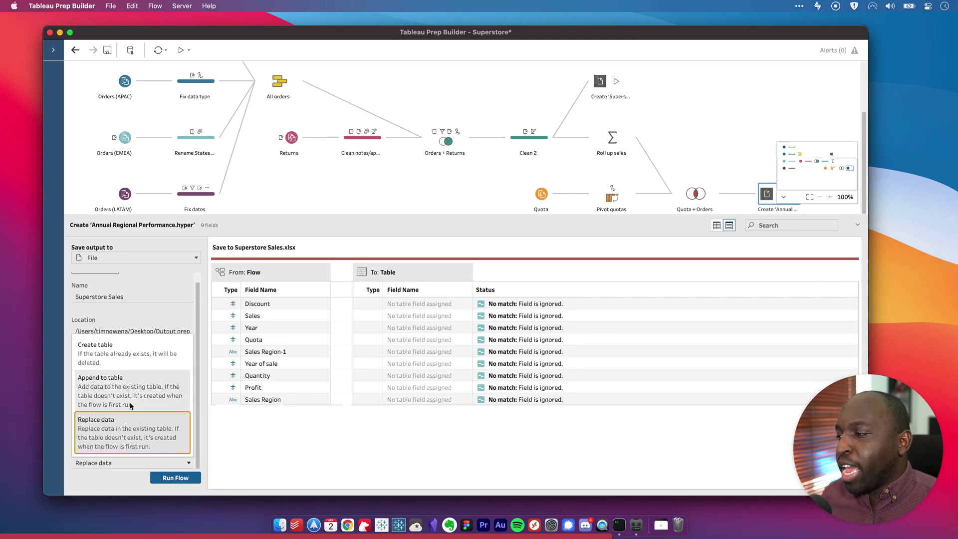
click(142, 365)
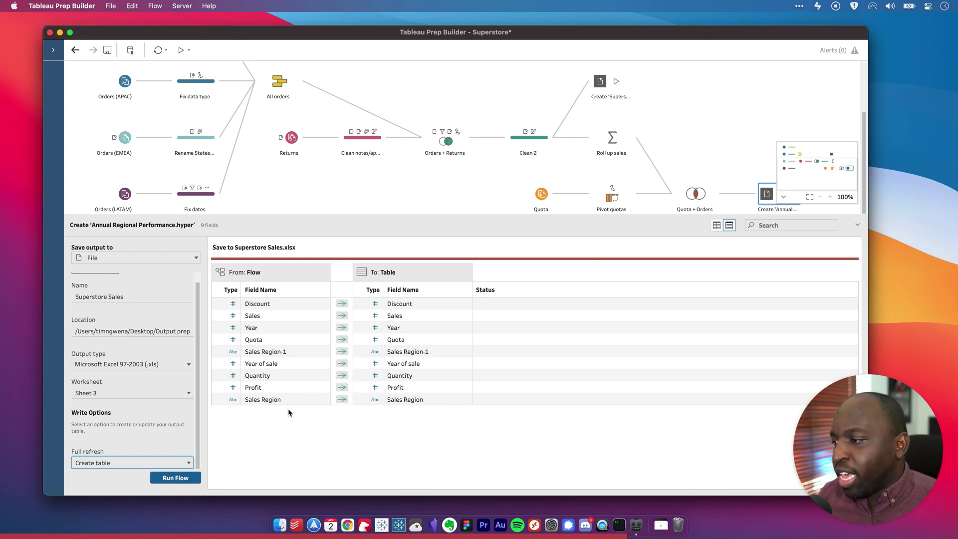
- Run the flow, prompting to replace the existing Annual Regional Performance output at Sheet 3
click(165, 479)
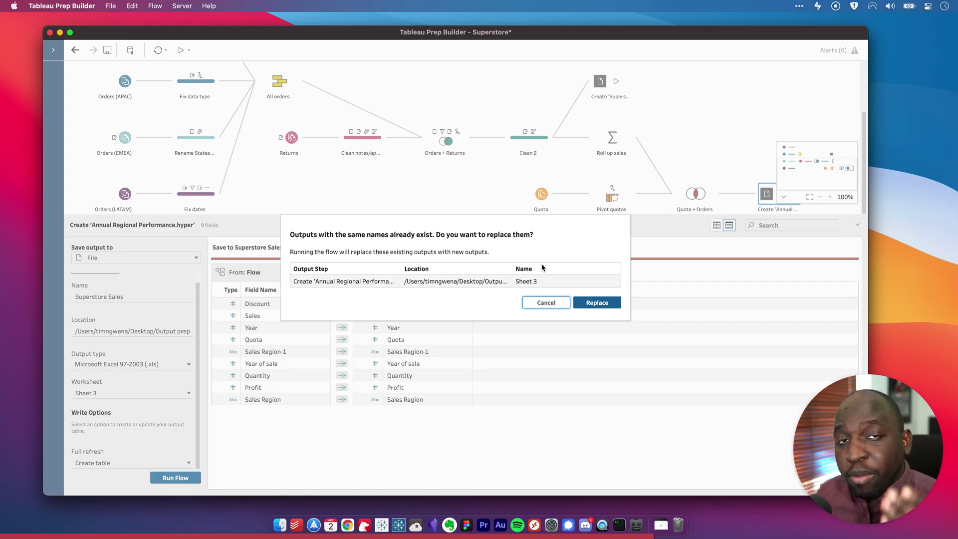
- Open Superstore Sales.xlsx from Desktop > Output prep in Finder so it loads in Excel
click(280, 525)
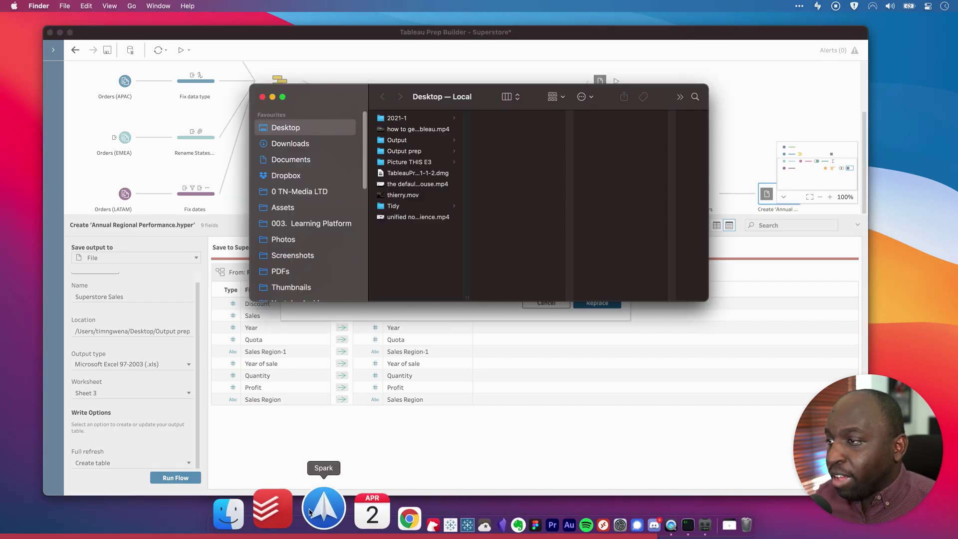
click(397, 140)
click(404, 151)
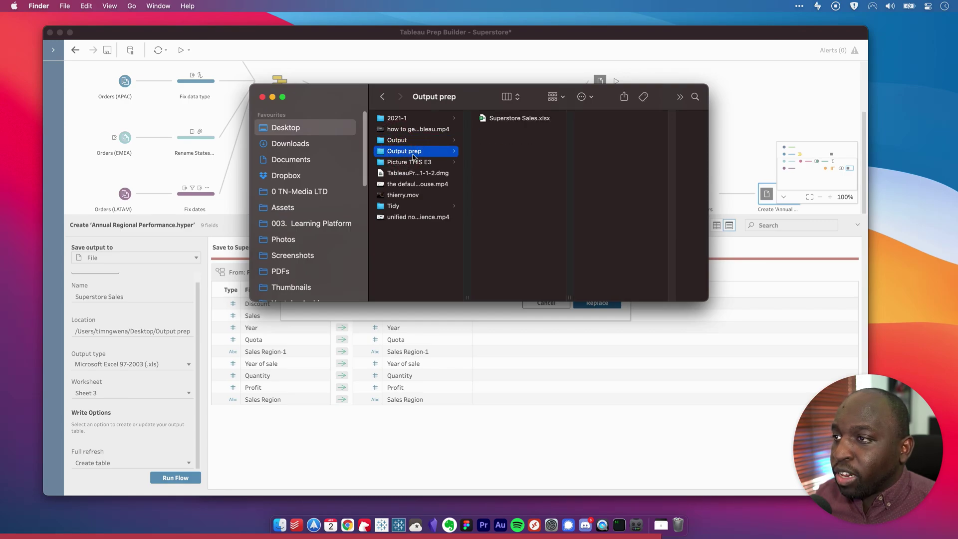
double_click(514, 118)
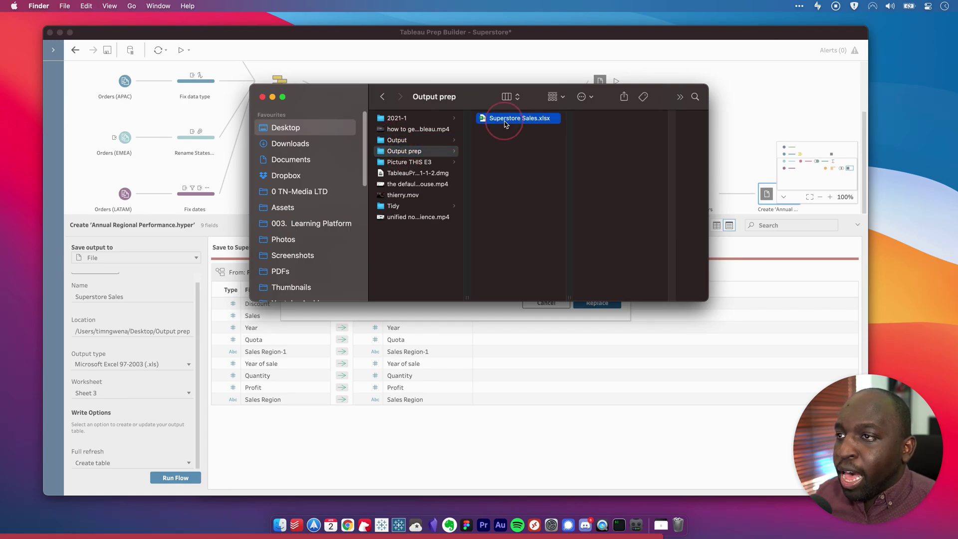
click(273, 97)
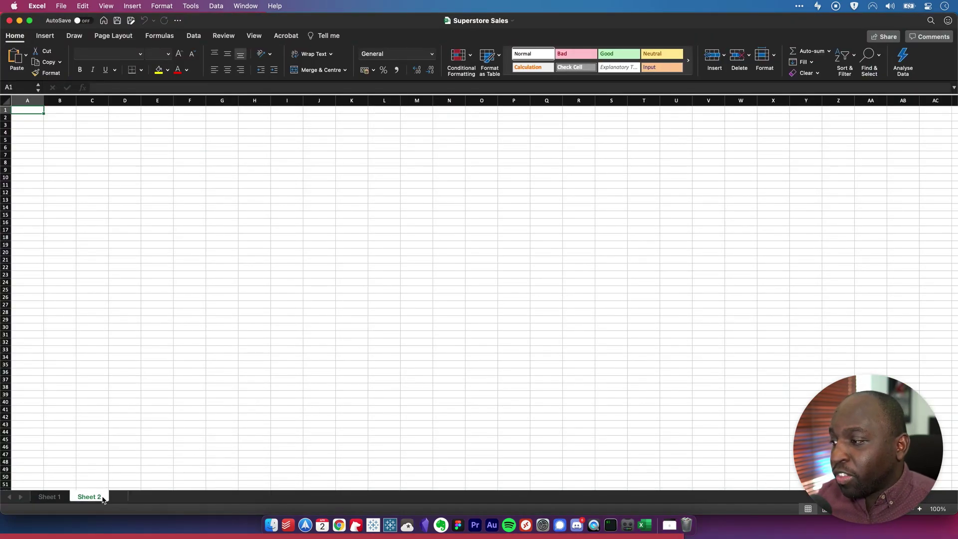
- Add a test Sheet 3 to the workbook, then delete it again
click(119, 498)
right_click(130, 497)
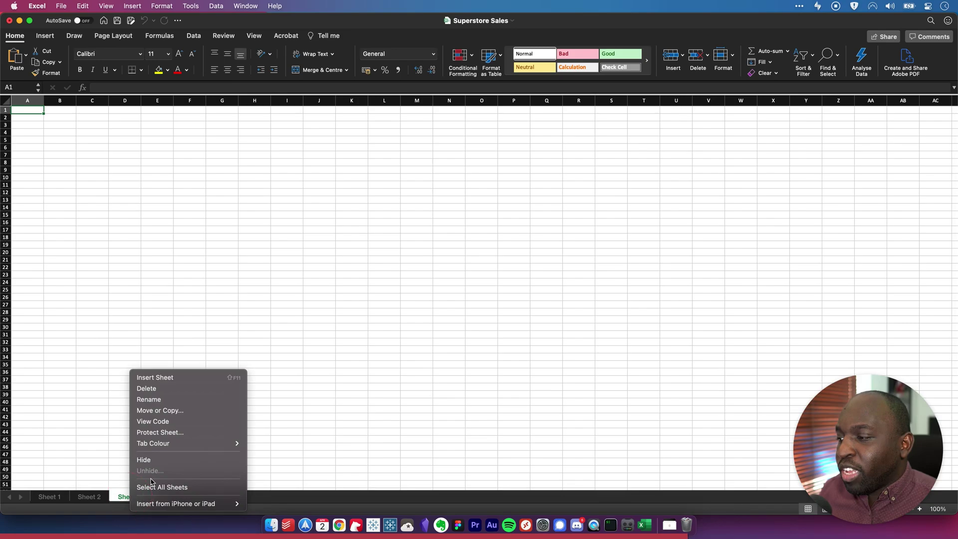
click(163, 388)
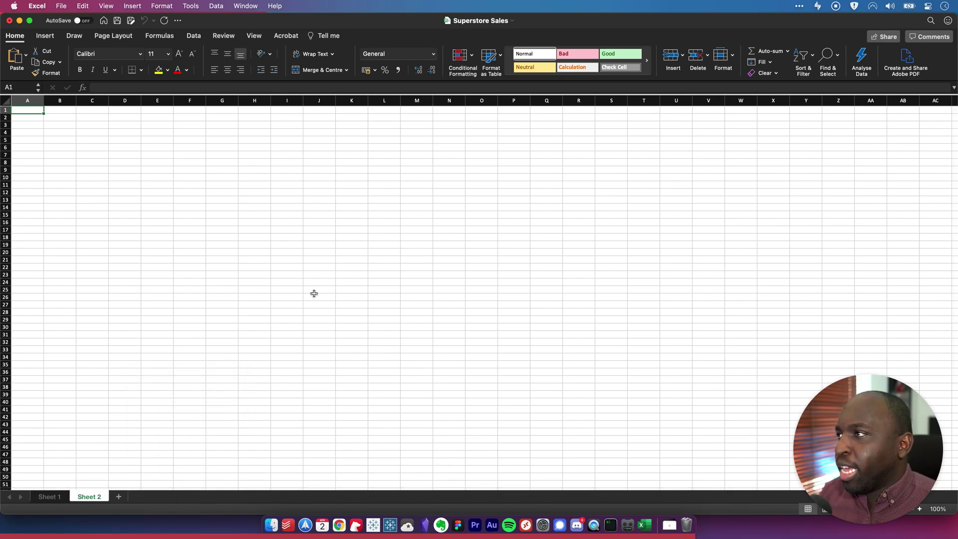
- Check the flow data on Sheet 1 and the empty Sheet 2, then close the workbook
click(50, 498)
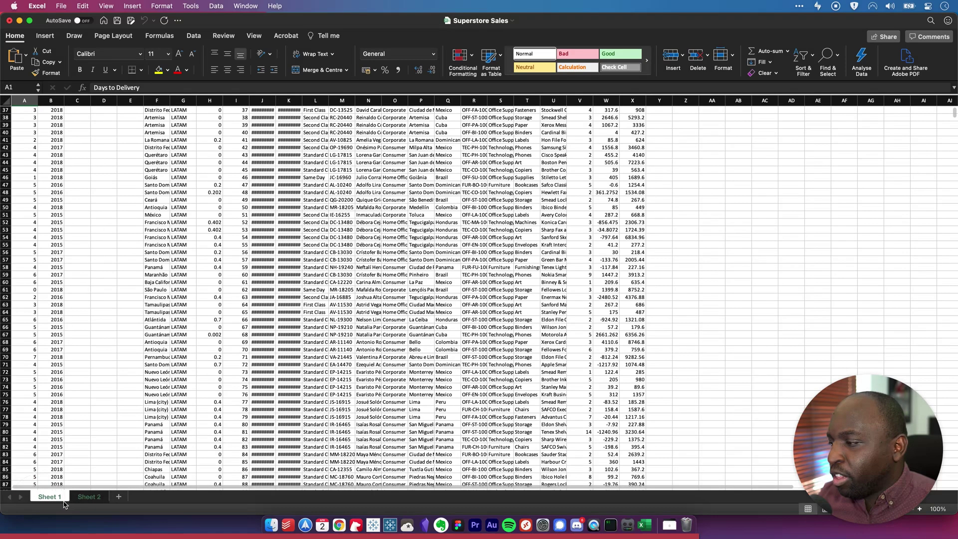
click(85, 499)
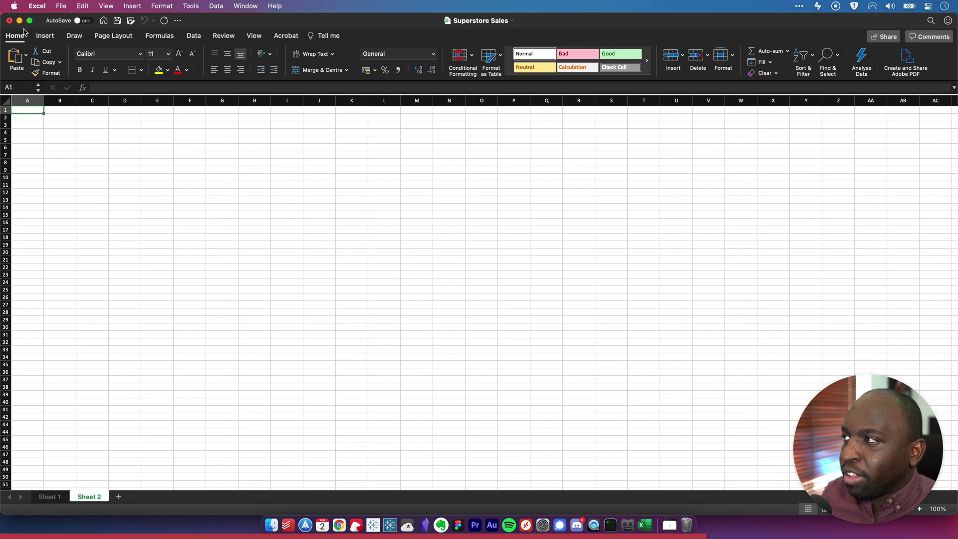
click(9, 22)
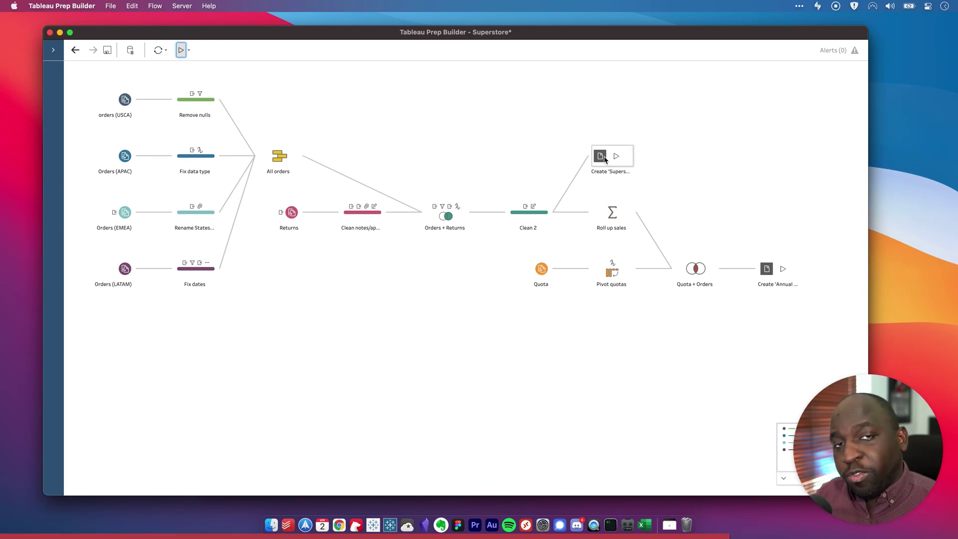
- Run the entire Superstore flow, writing both outputs in 17 seconds, and dismiss the summary
click(598, 398)
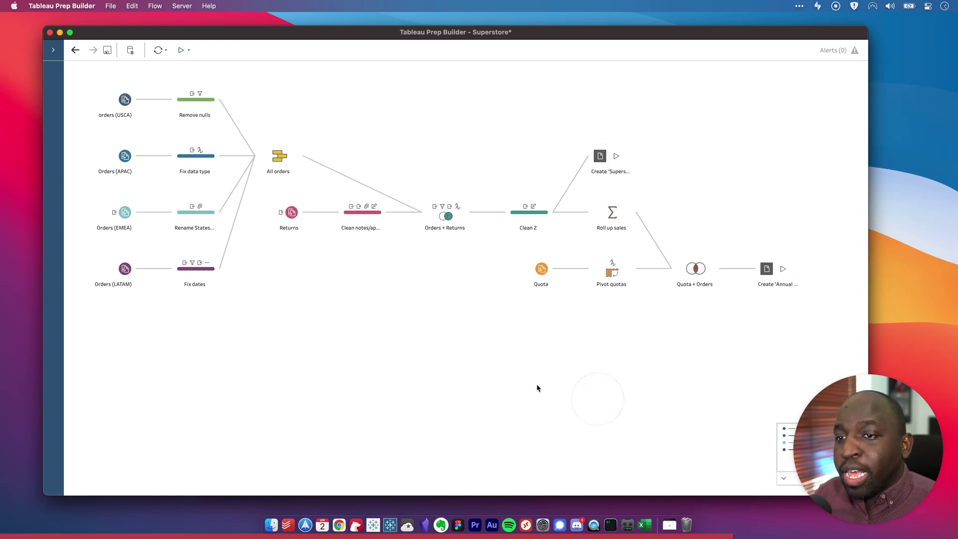
click(181, 50)
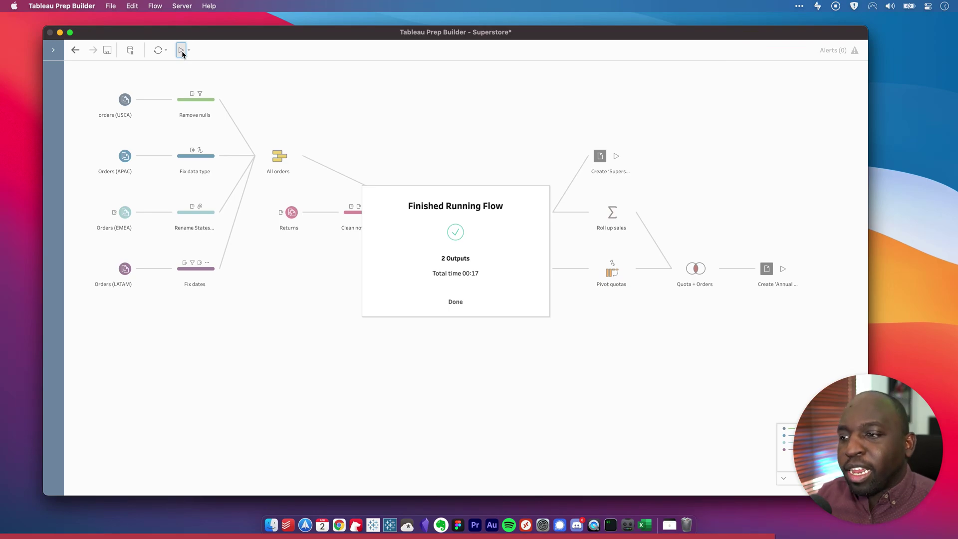
click(456, 302)
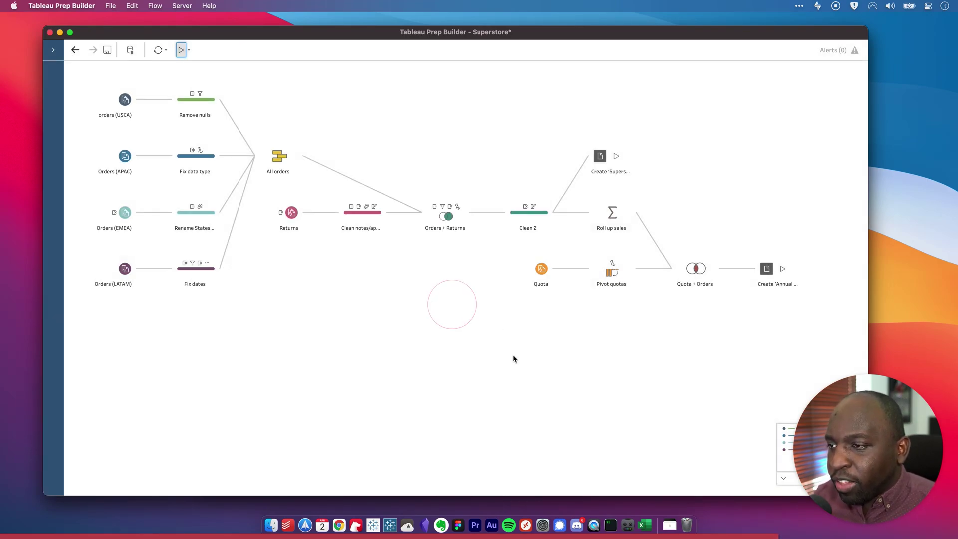
- Reopen the 8.2 MB Superstore Sales.xlsx from Output prep, now with a Sheet 3
click(272, 530)
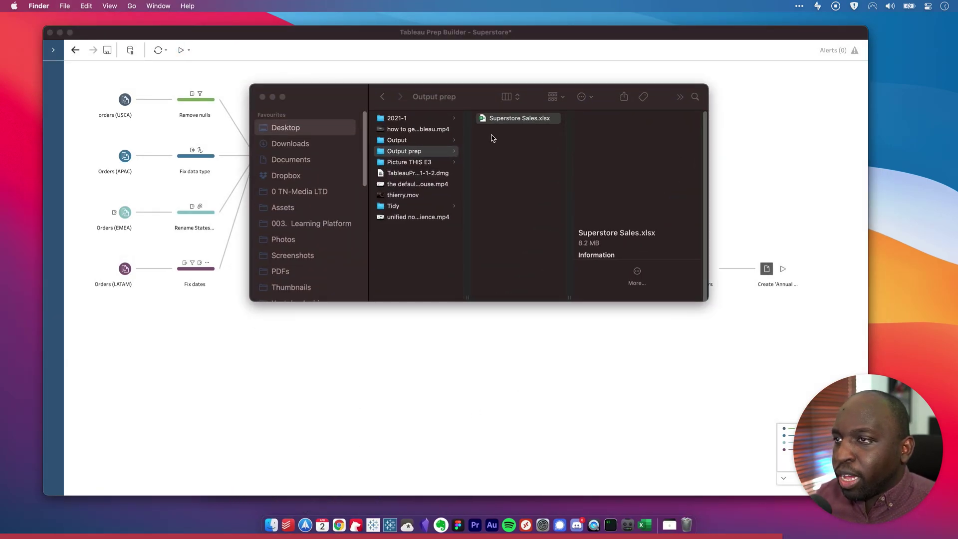
click(504, 124)
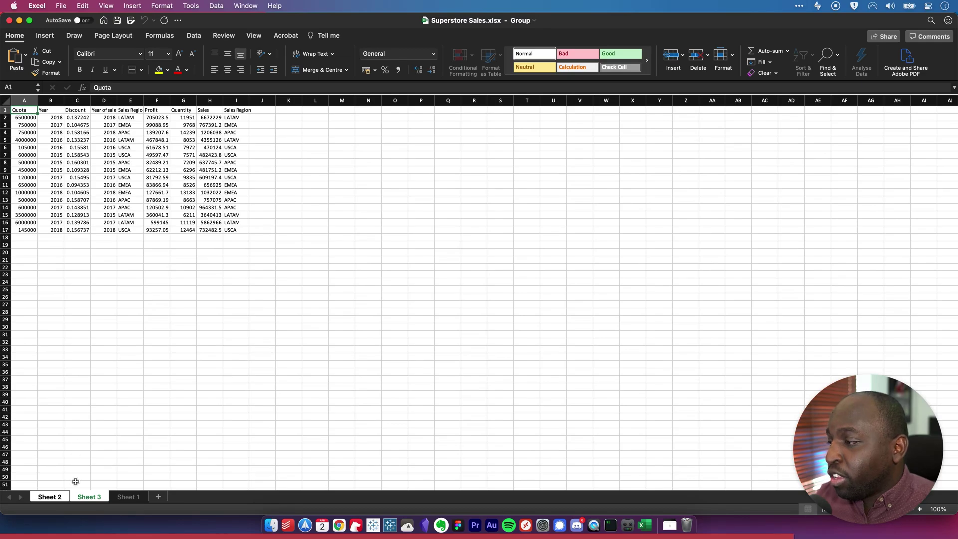
- Review Sheet 2, the Sheet 3 regional quota data and Sheet 1, then close Superstore Sales
click(50, 496)
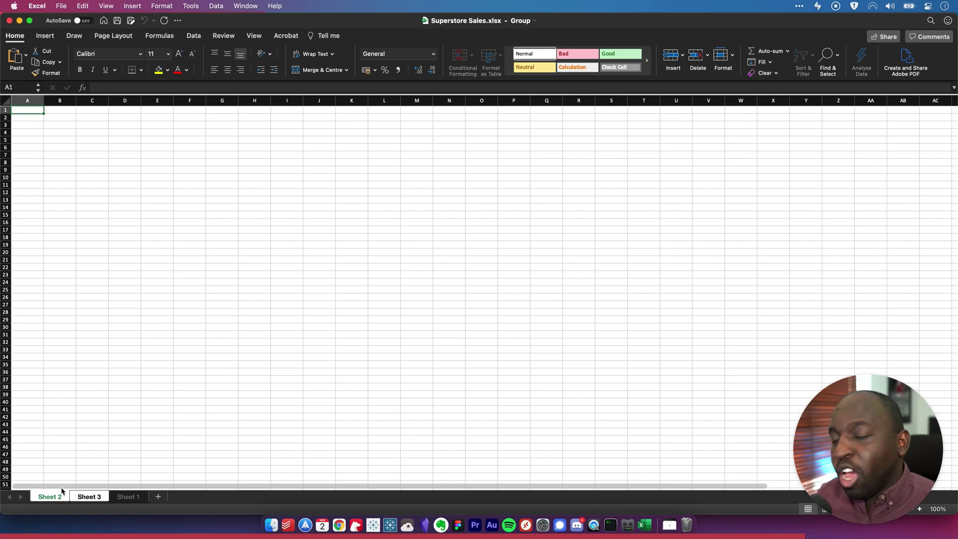
click(105, 498)
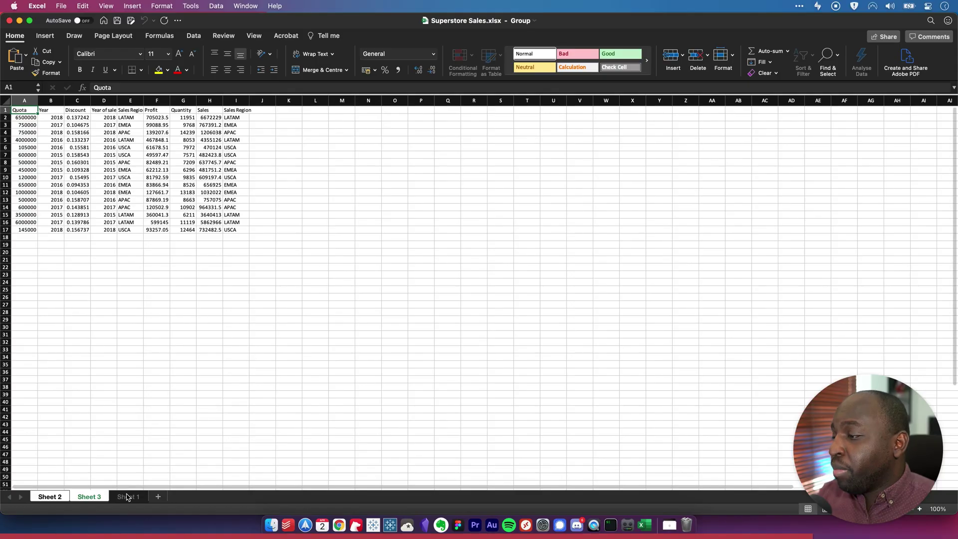
click(126, 495)
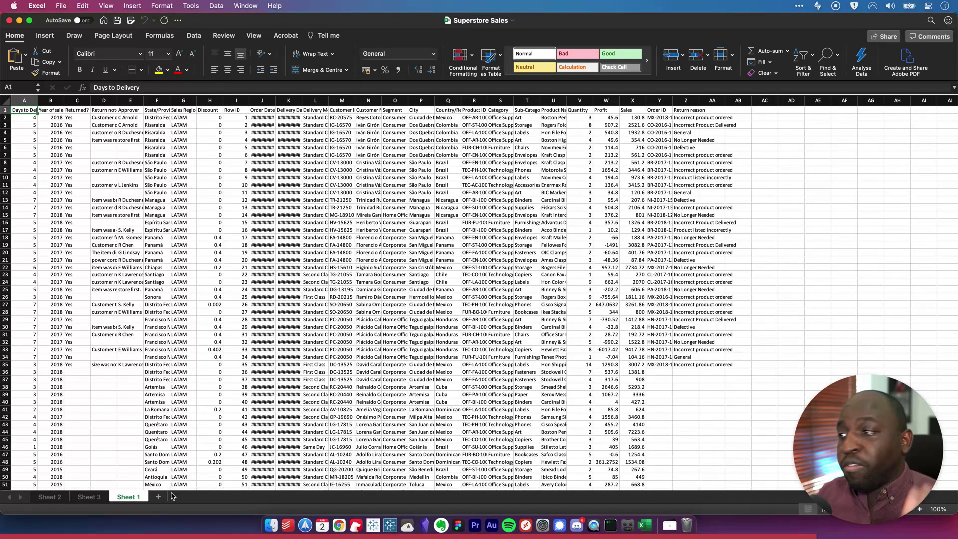
scroll(268, 403, down, 20)
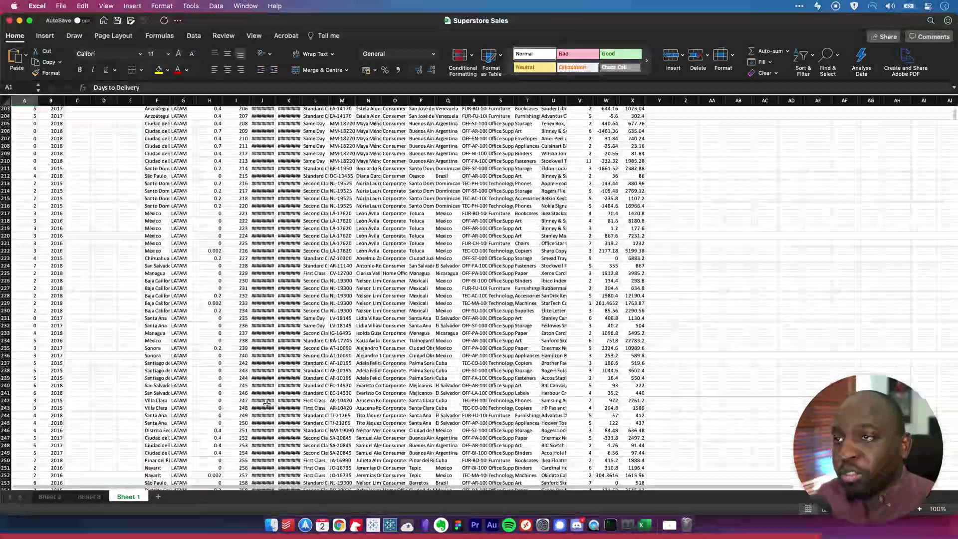
scroll(267, 404, up, 20)
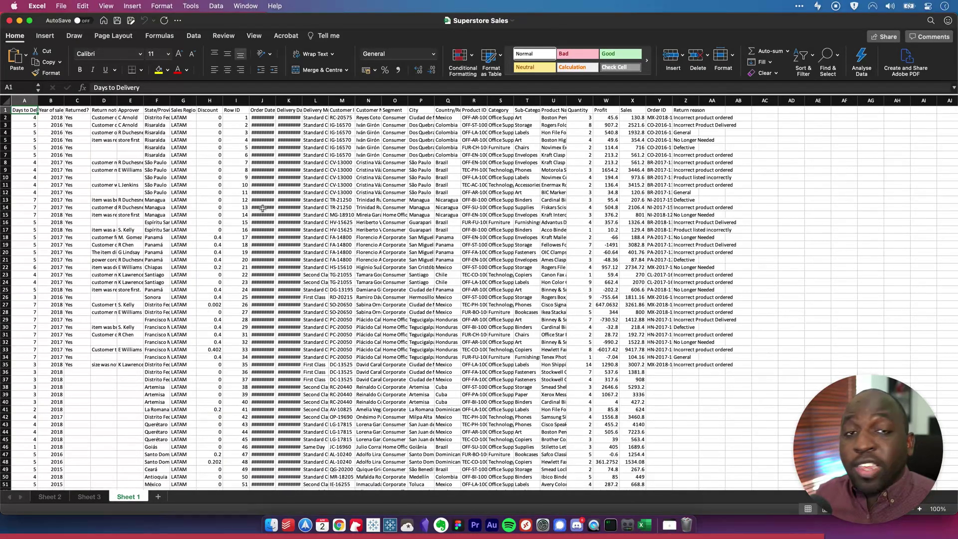
click(9, 21)
click(257, 97)
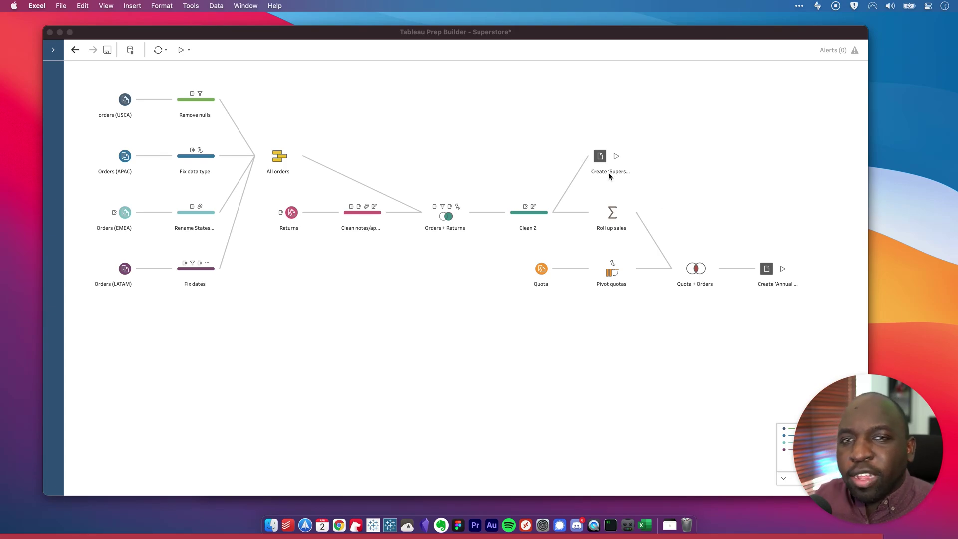
- Select the Superstore Sales output node and enlarge its settings panel showing Excel output to Sheet 1
click(599, 157)
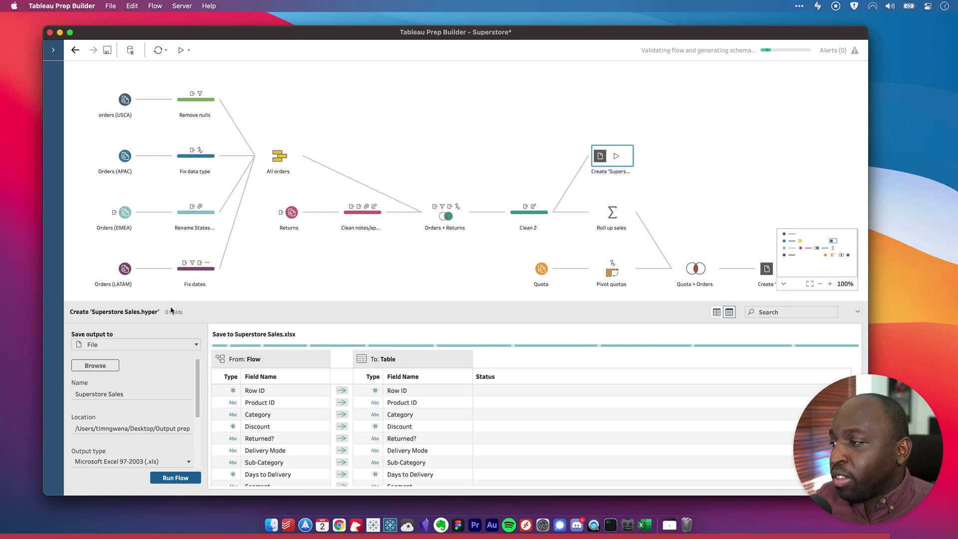
drag(196, 302, 213, 224)
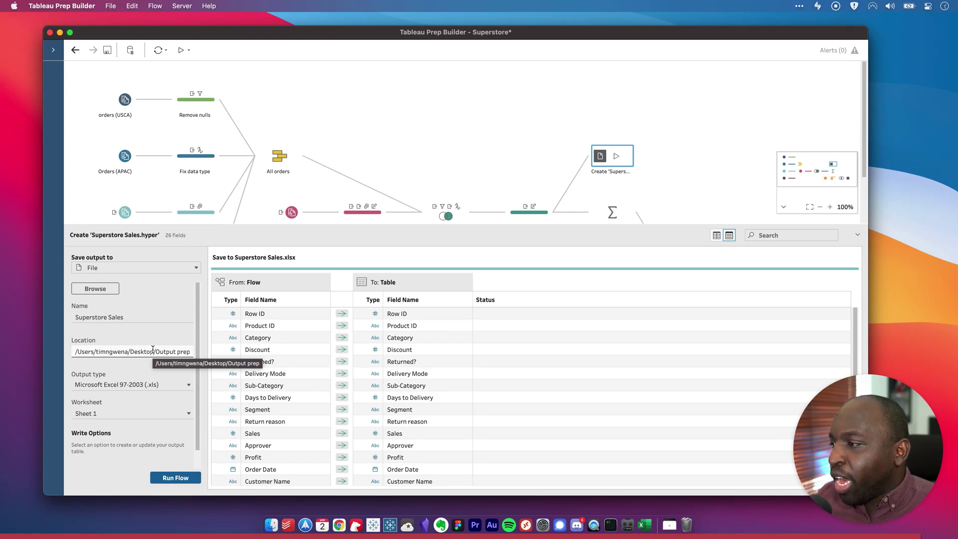
click(152, 349)
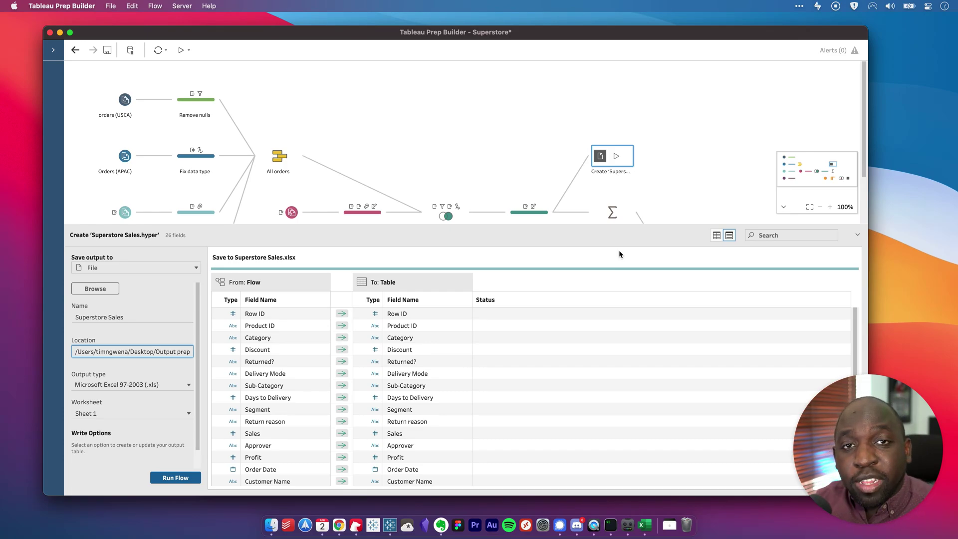
- Switch to Chrome's Tableau Functions tab and scroll through the page
key(ctrl+Up)
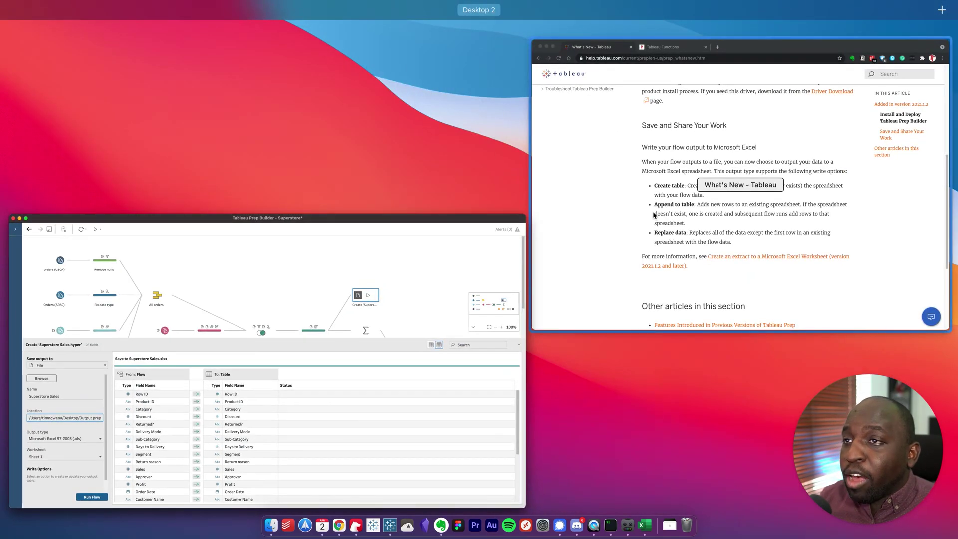
click(737, 219)
click(402, 41)
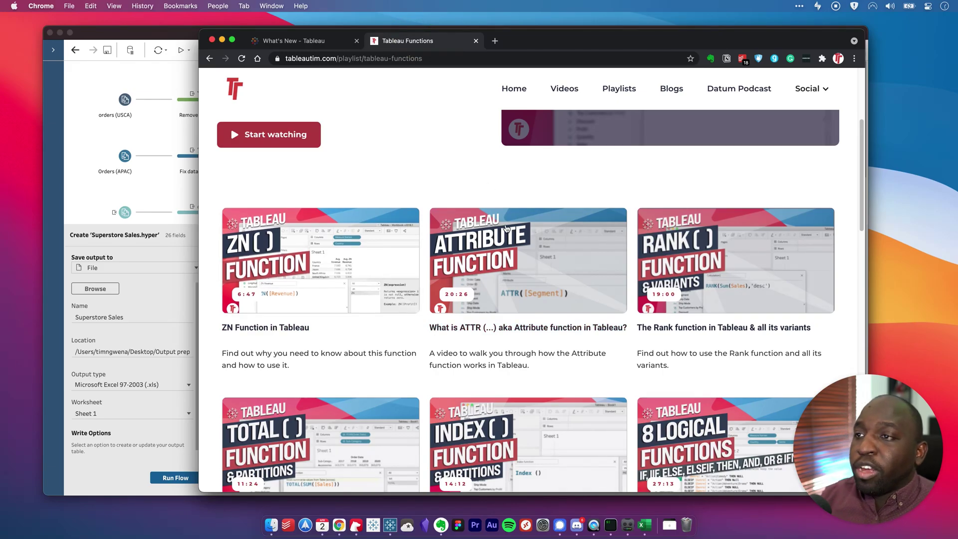
scroll(552, 294, down, 1)
scroll(552, 294, down, 3)
scroll(552, 293, up, 8)
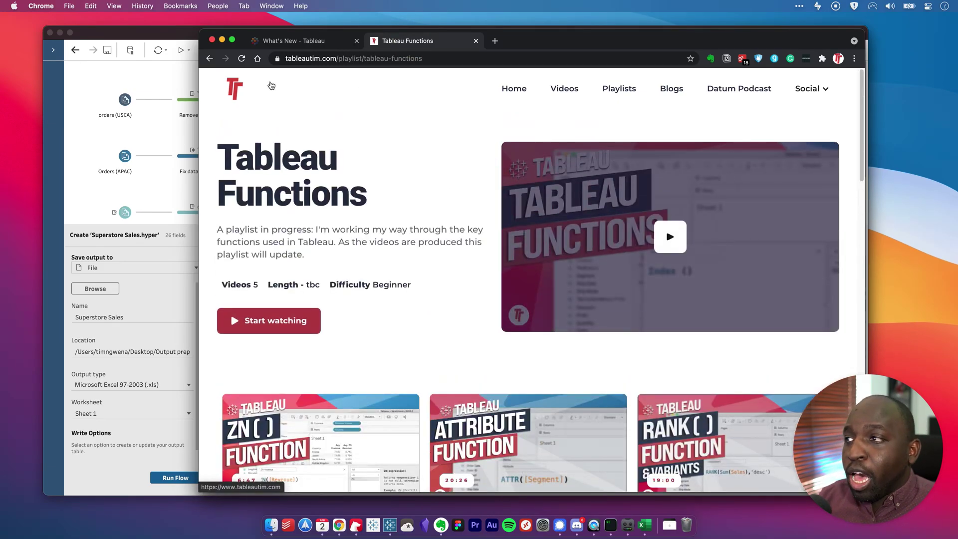
- Go from the tutorial site's home page to the Playlists page and browse its playlists
click(232, 93)
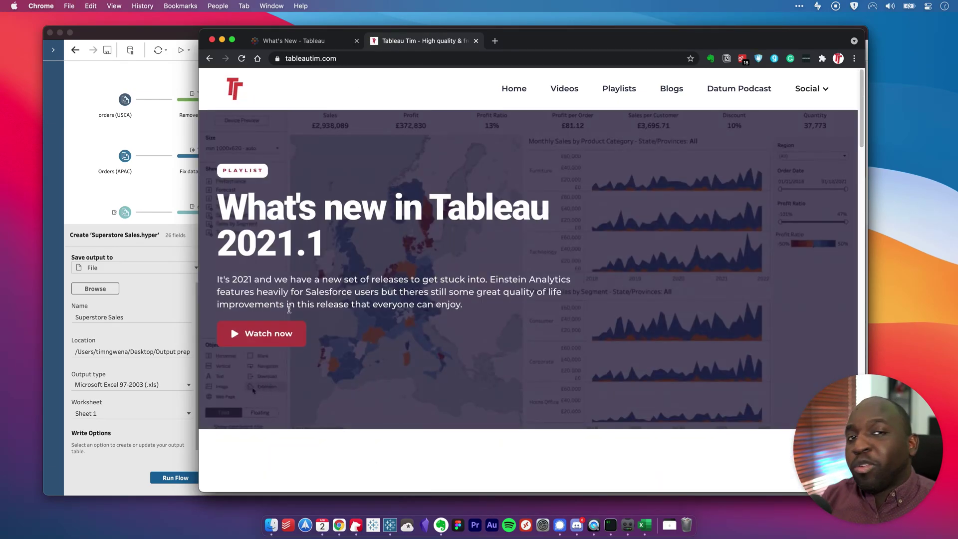
click(269, 340)
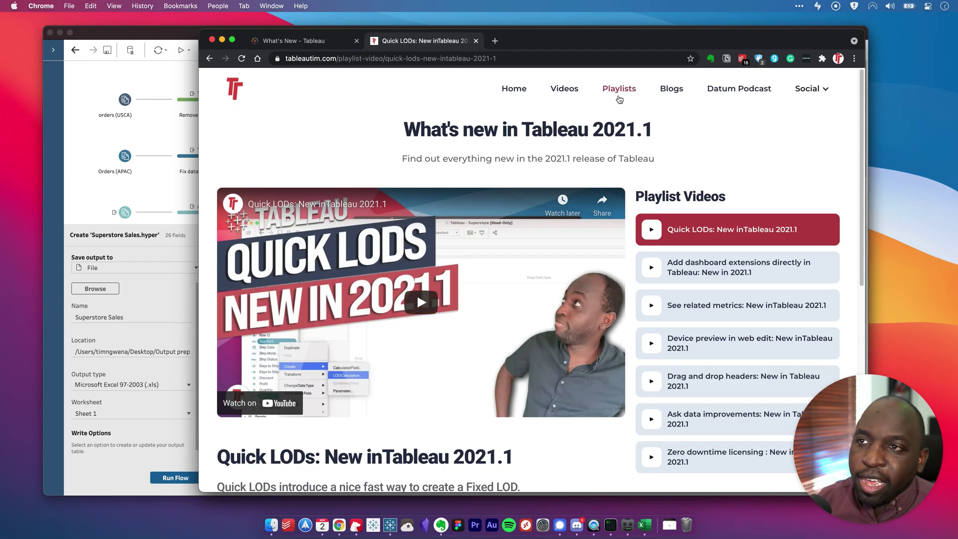
click(619, 91)
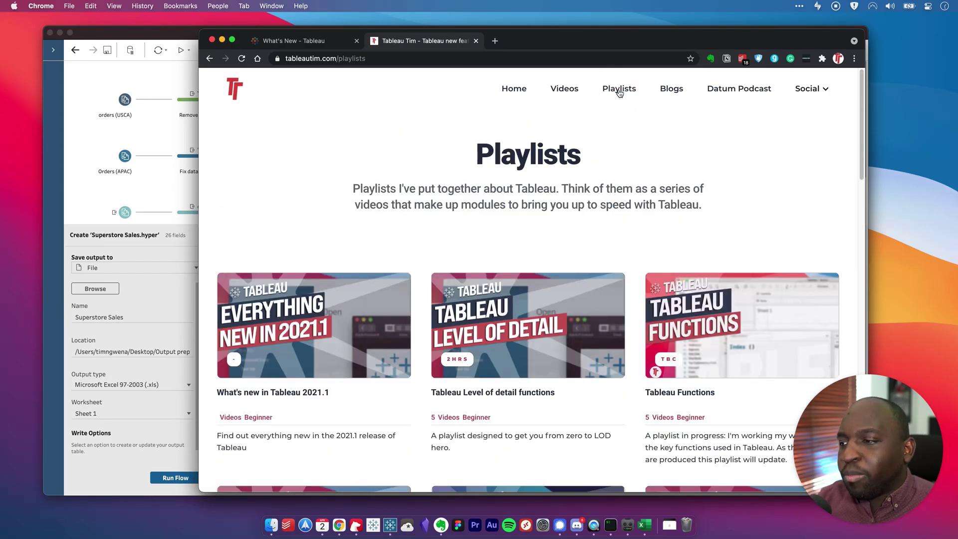
scroll(611, 122, down, 5)
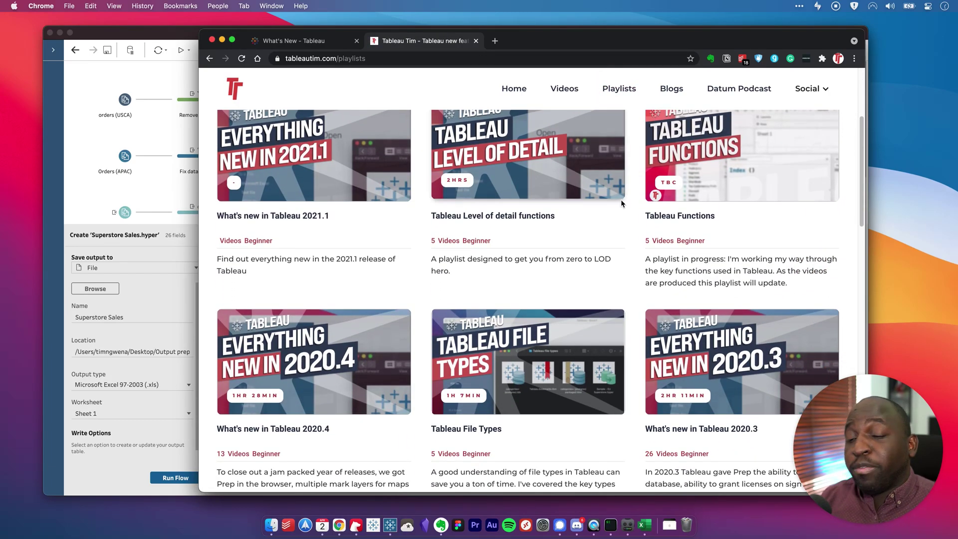
scroll(618, 225, down, 5)
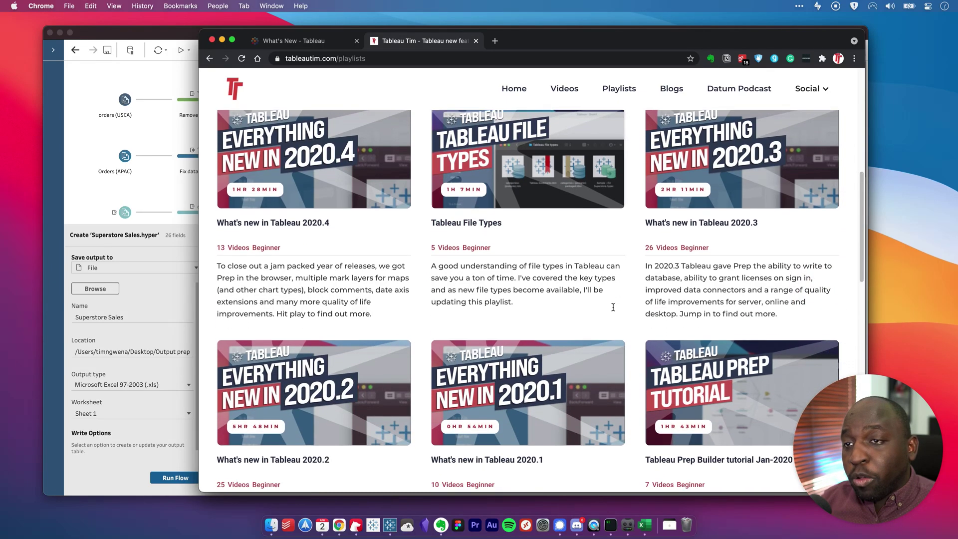
scroll(613, 307, down, 5)
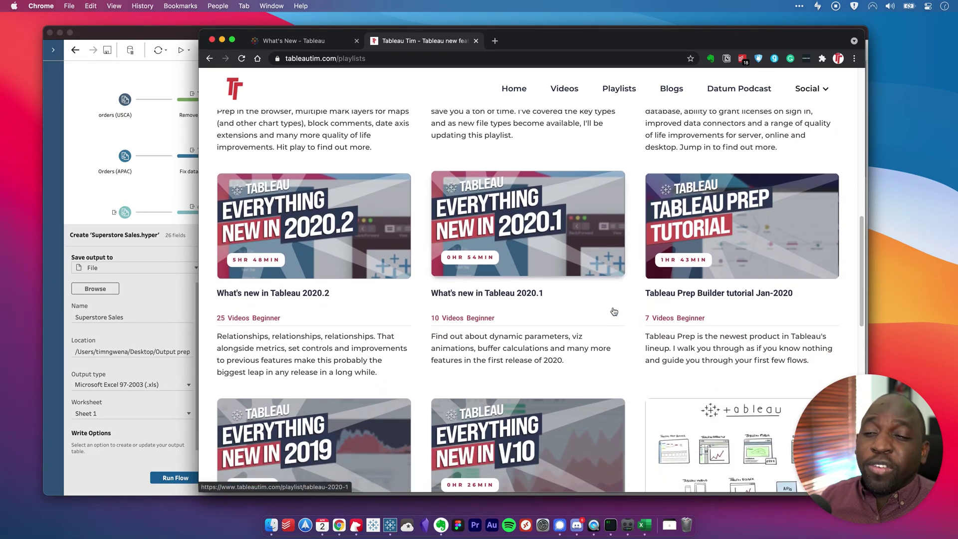
scroll(613, 311, down, 5)
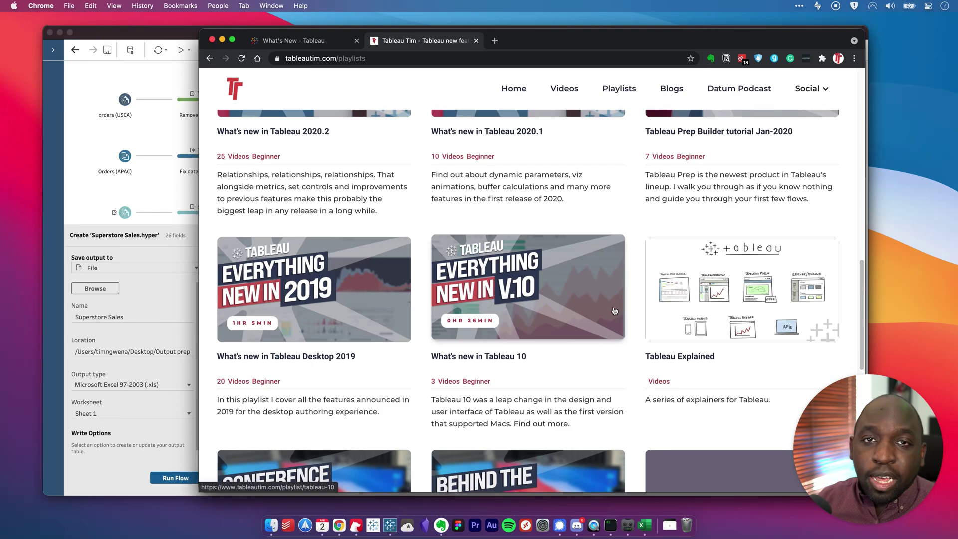
scroll(615, 311, up, 15)
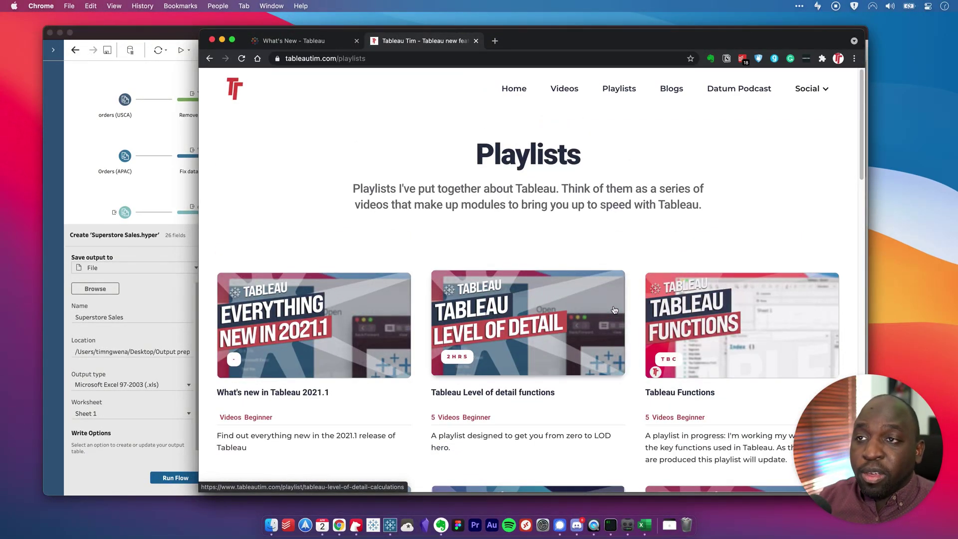